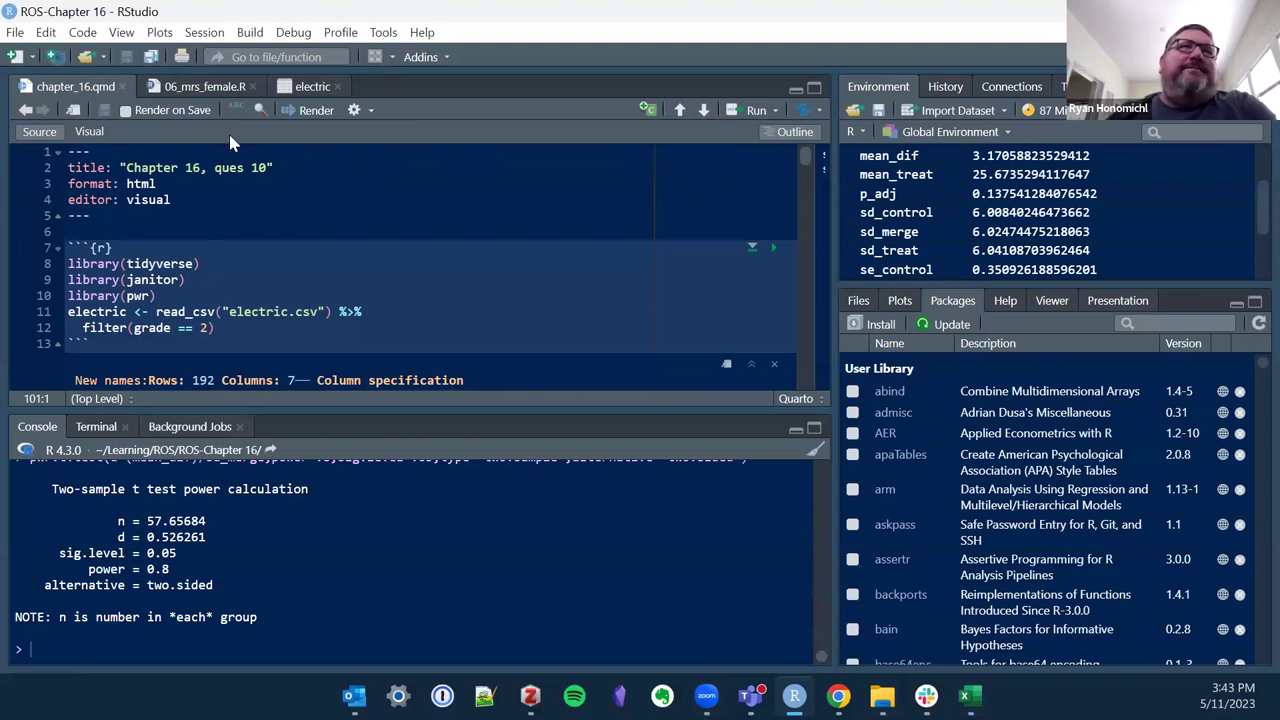
Close the 06_mrs_female.R script and the electric data view tabs
{"action": "left_click", "coordinate": [243, 92]}
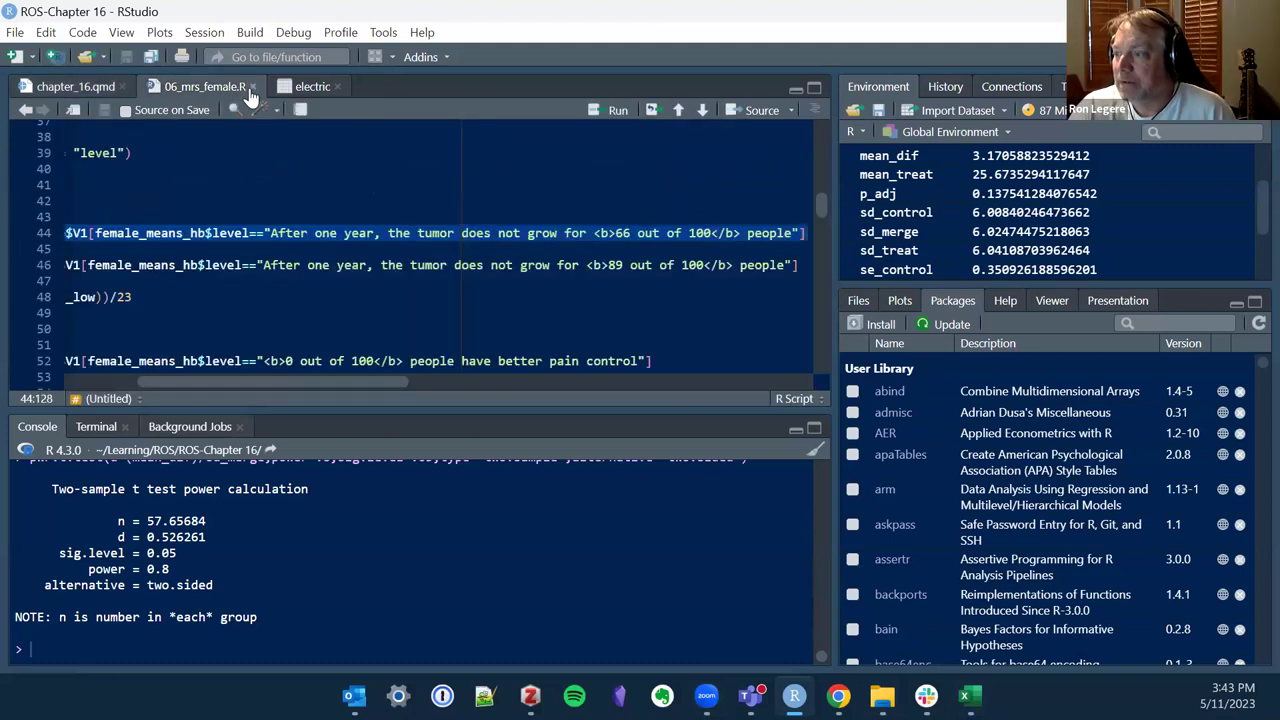
{"action": "left_click", "coordinate": [252, 87]}
{"action": "left_click", "coordinate": [207, 88]}
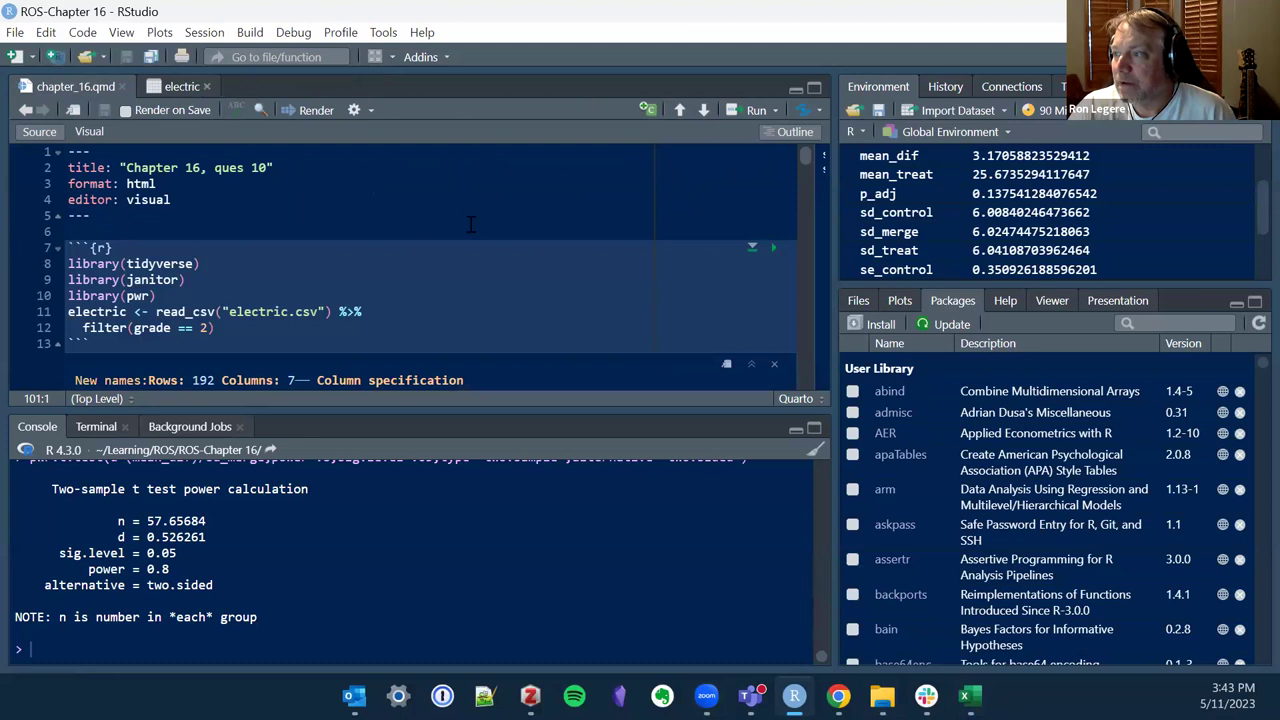
{"action": "scroll", "coordinate": [510, 215], "scroll_direction": "down", "scroll_amount": 1}
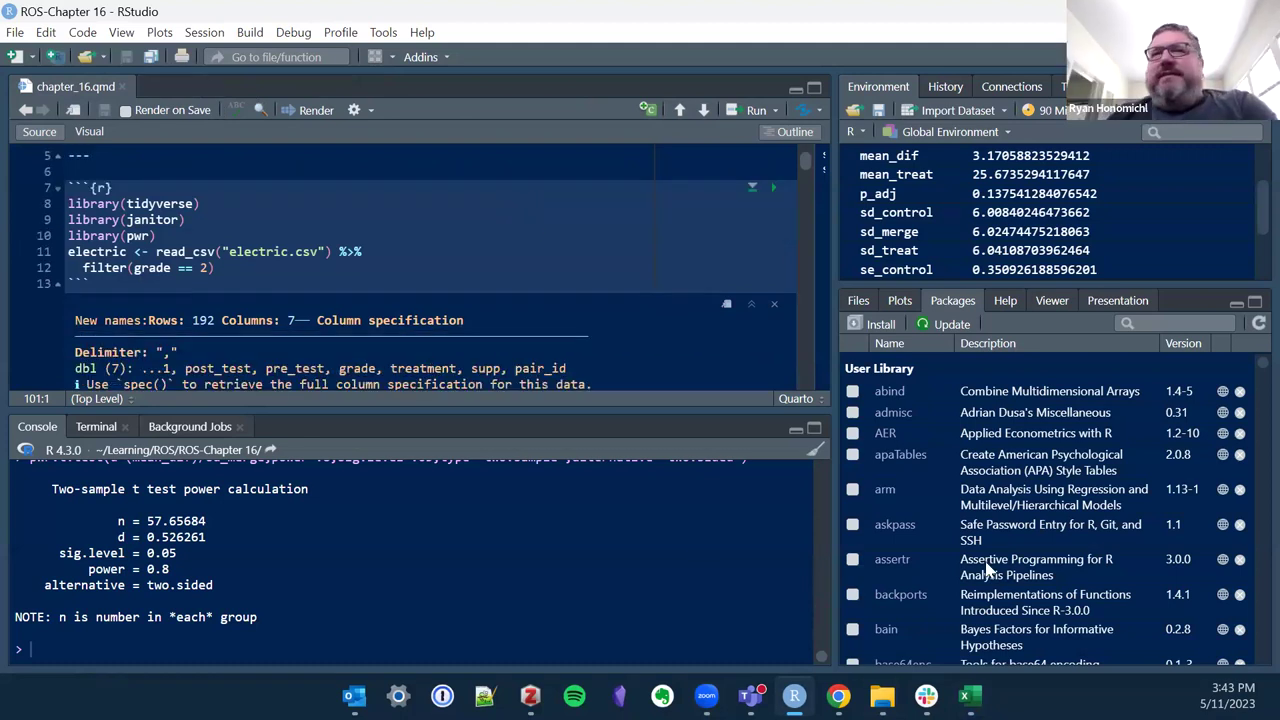
{"action": "scroll", "coordinate": [78, 200], "scroll_direction": "down", "scroll_amount": 10}
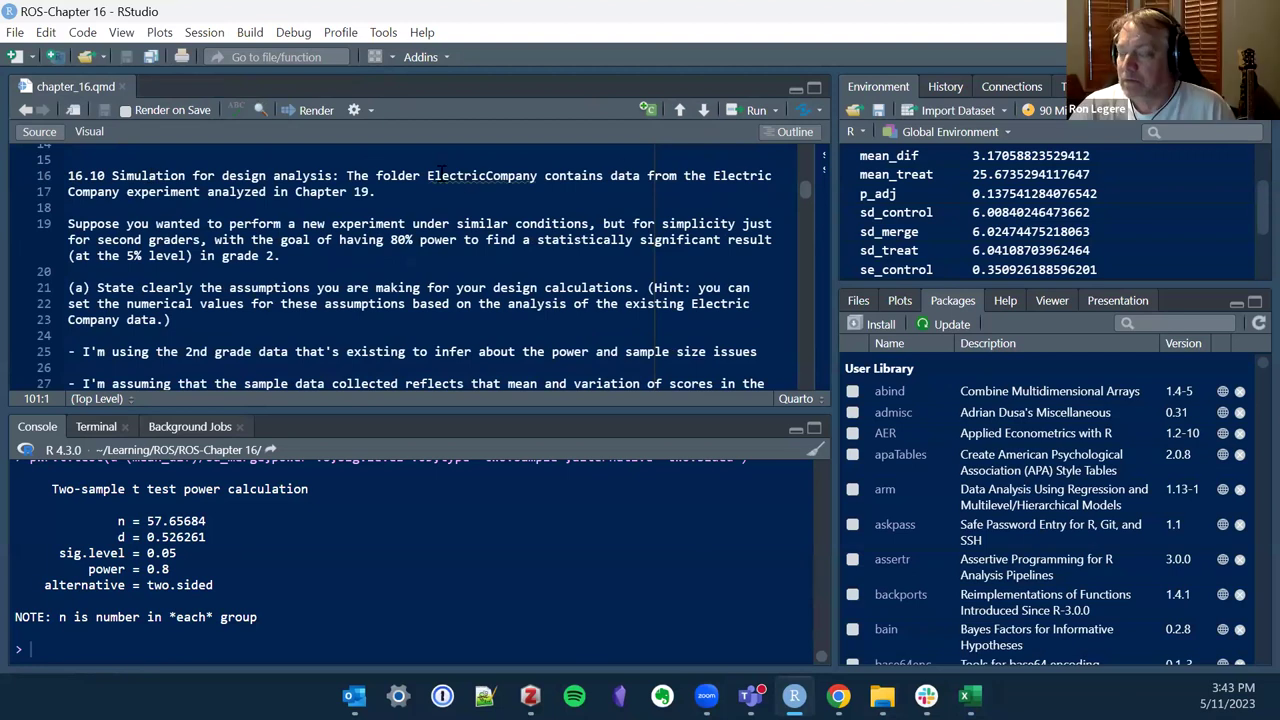
In exercise 16.10, highlight 'ElectricCompany' and then the full part (a) question text
{"action": "left_click_drag", "start_coordinate": [428, 176], "coordinate": [538, 176]}
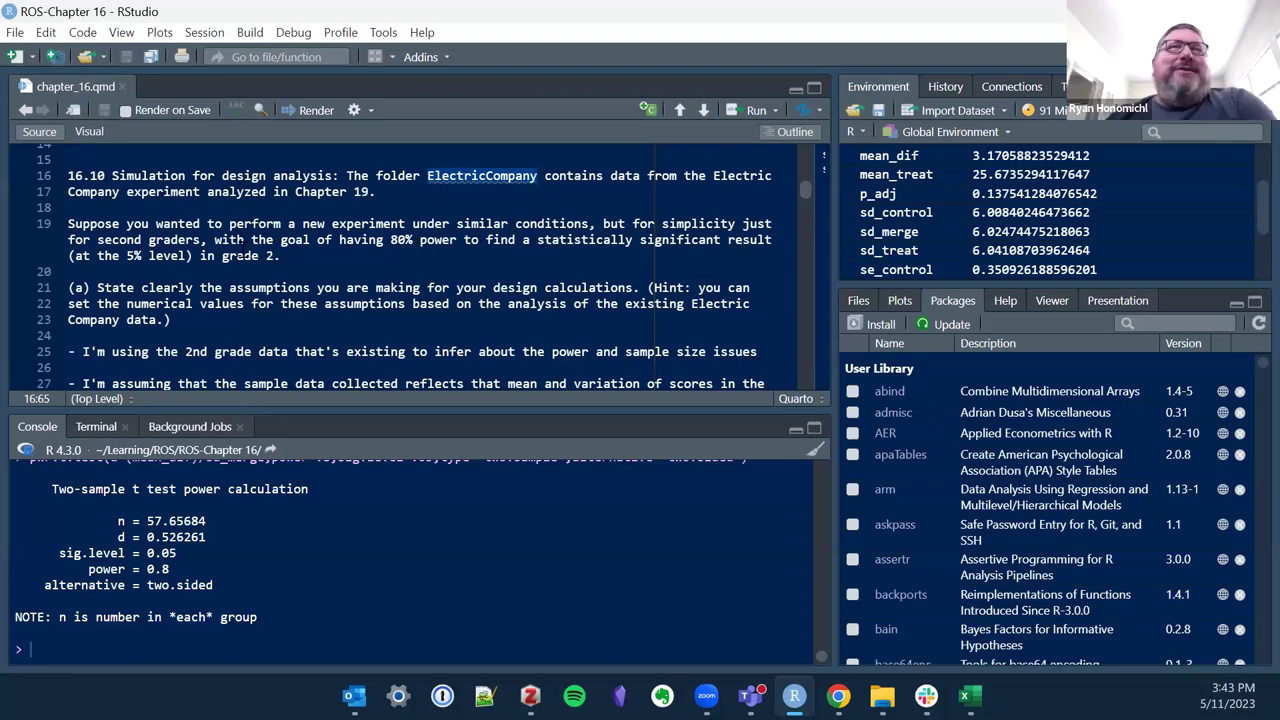
{"action": "left_click", "coordinate": [490, 176]}
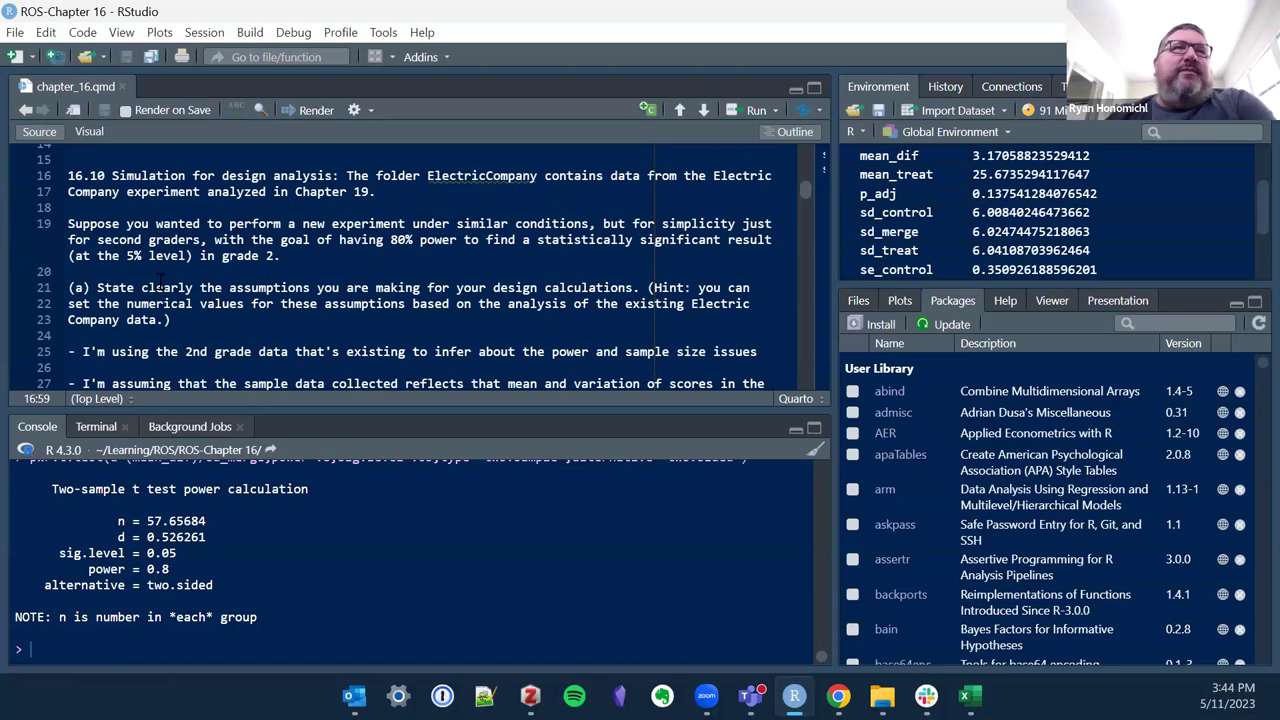
{"action": "scroll", "coordinate": [133, 261], "scroll_direction": "down", "scroll_amount": 2}
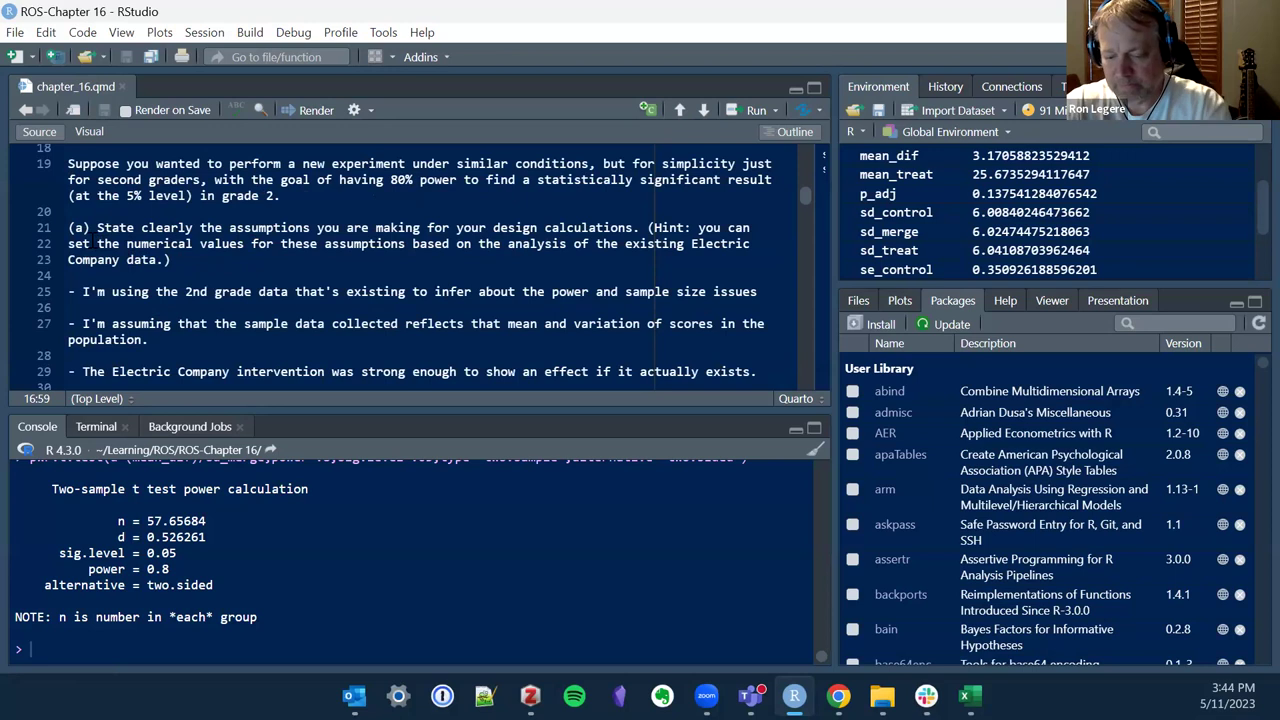
{"action": "left_click_drag", "start_coordinate": [68, 228], "coordinate": [221, 228]}
{"action": "left_click_drag", "start_coordinate": [362, 247], "coordinate": [763, 252]}
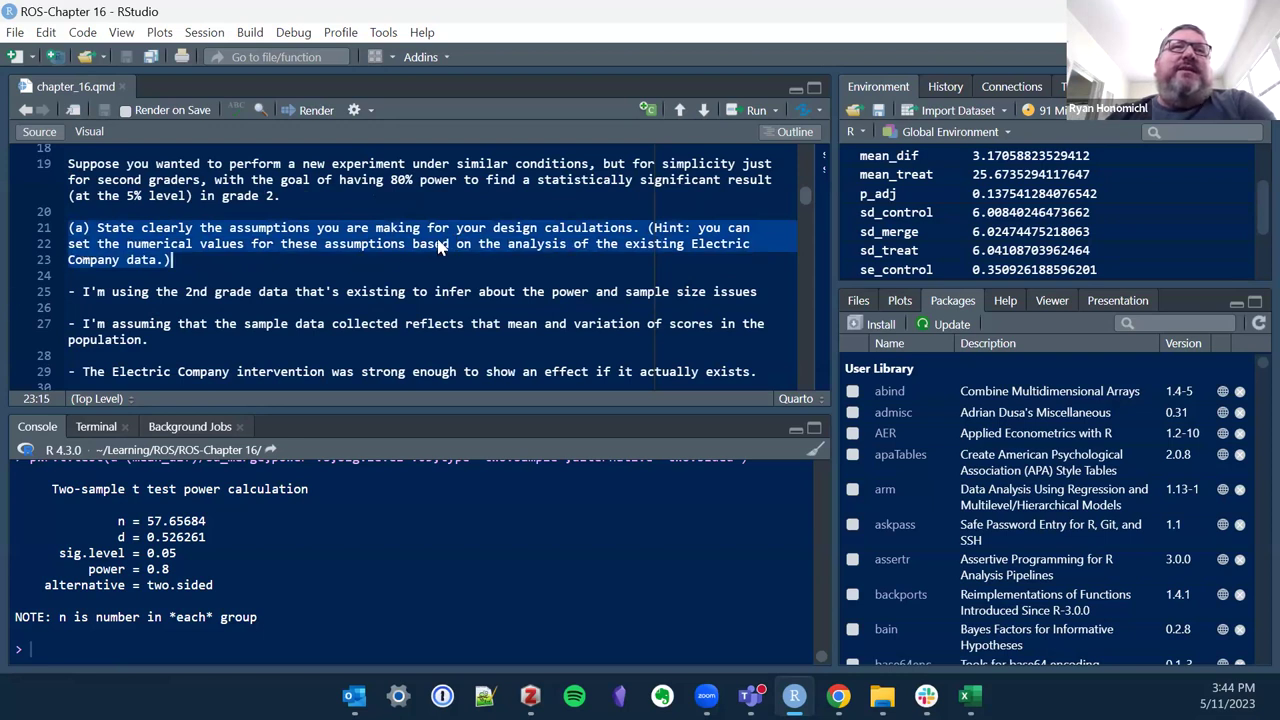
{"action": "scroll", "coordinate": [757, 245], "scroll_direction": "up", "scroll_amount": 10}
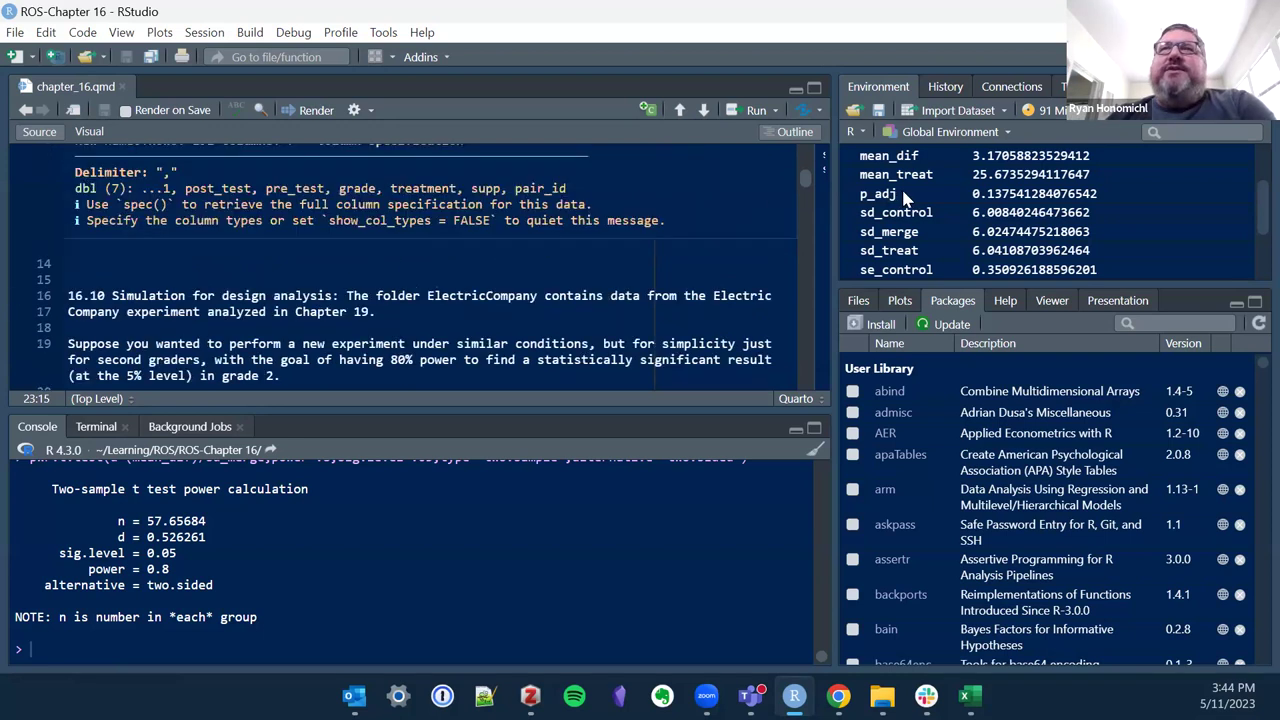
{"action": "scroll", "coordinate": [897, 235], "scroll_direction": "up", "scroll_amount": 2}
View the electric dataset (68 rows, 8 columns including gain_scores), then return to chapter_16.qmd
{"action": "left_click", "coordinate": [875, 175]}
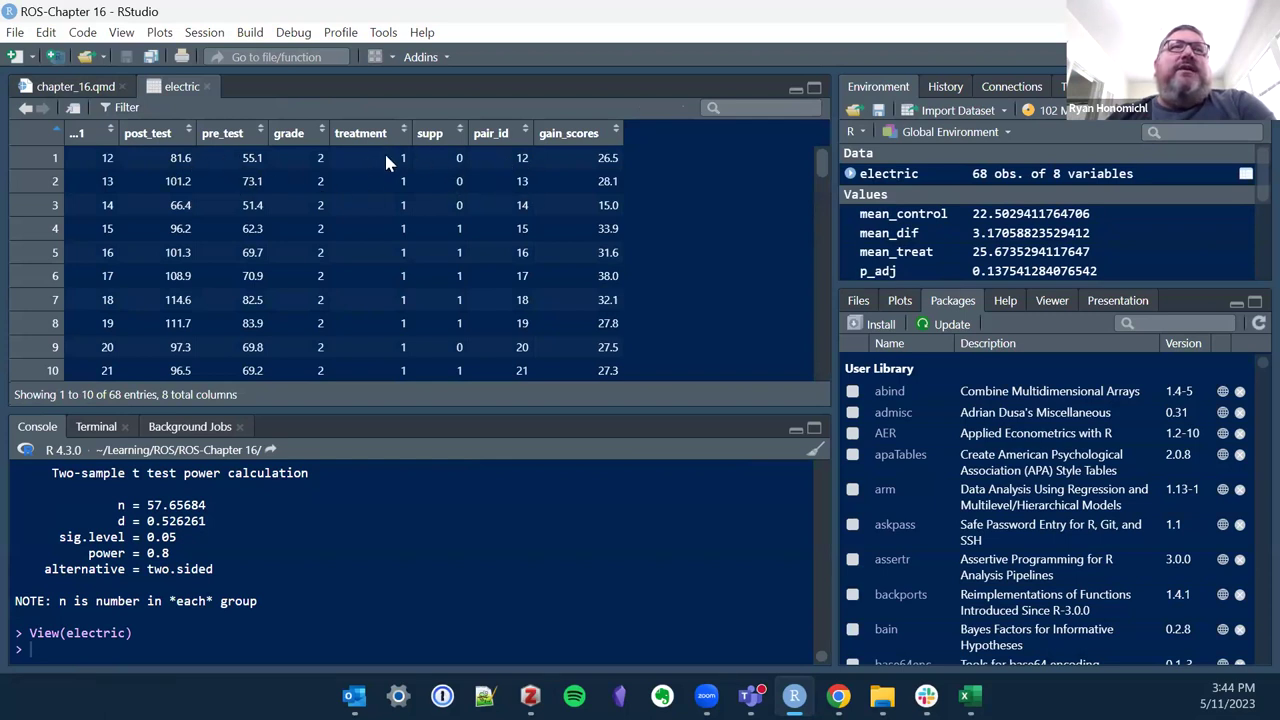
{"action": "scroll", "coordinate": [432, 180], "scroll_direction": "down", "scroll_amount": 5}
{"action": "scroll", "coordinate": [430, 197], "scroll_direction": "down", "scroll_amount": 3}
{"action": "scroll", "coordinate": [430, 197], "scroll_direction": "up", "scroll_amount": 9}
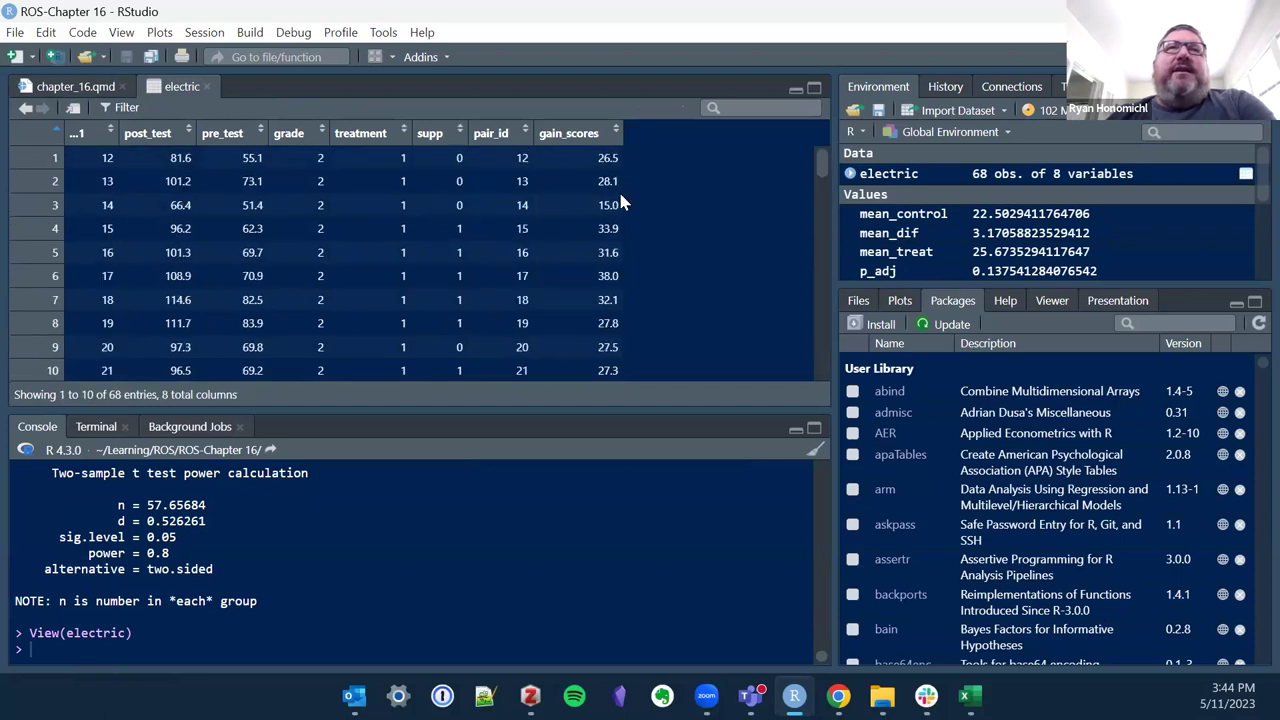
{"action": "left_click", "coordinate": [72, 88]}
{"action": "scroll", "coordinate": [326, 230], "scroll_direction": "down", "scroll_amount": 6}
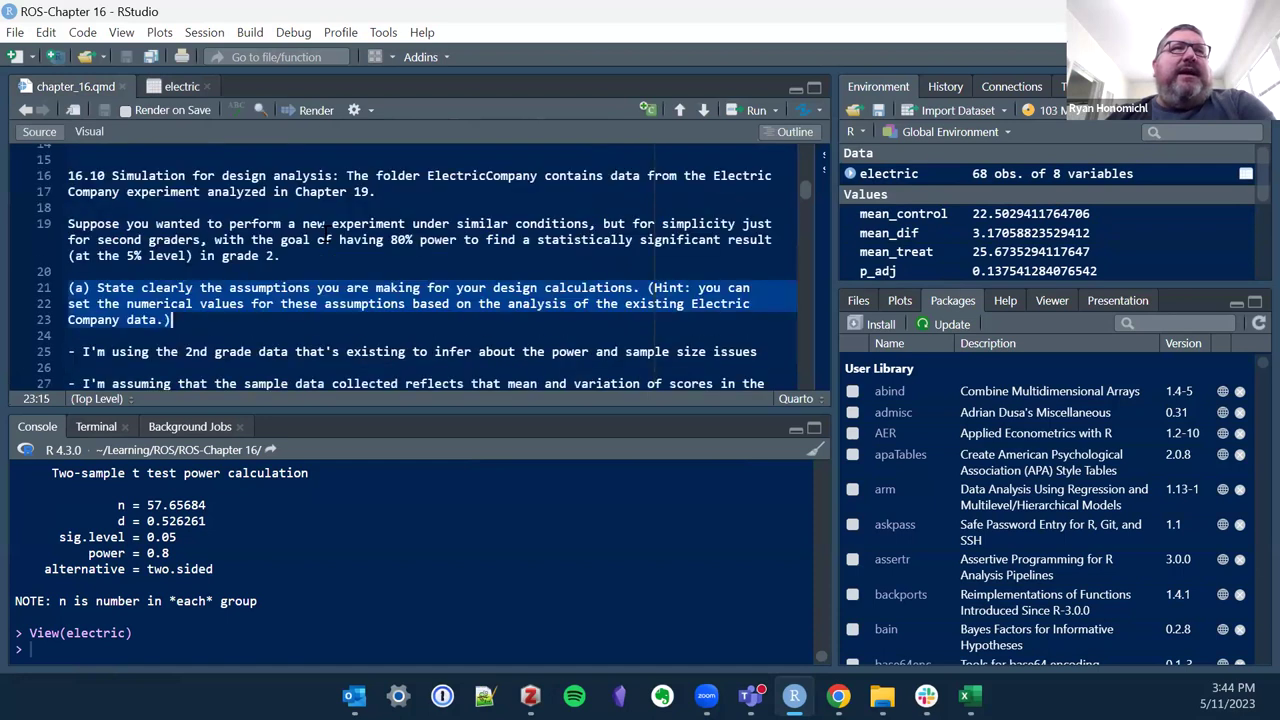
{"action": "scroll", "coordinate": [327, 229], "scroll_direction": "down", "scroll_amount": 1}
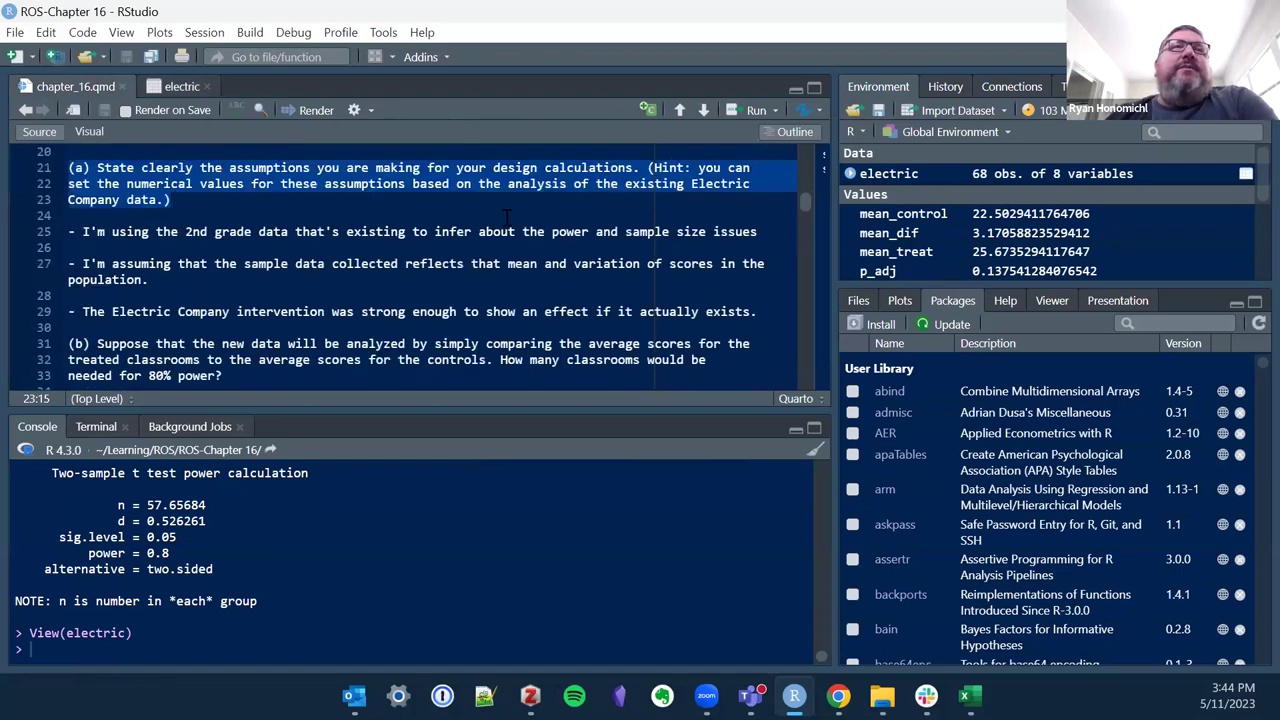
{"action": "left_click", "coordinate": [795, 231]}
{"action": "left_click_drag", "start_coordinate": [762, 231], "coordinate": [37, 240]}
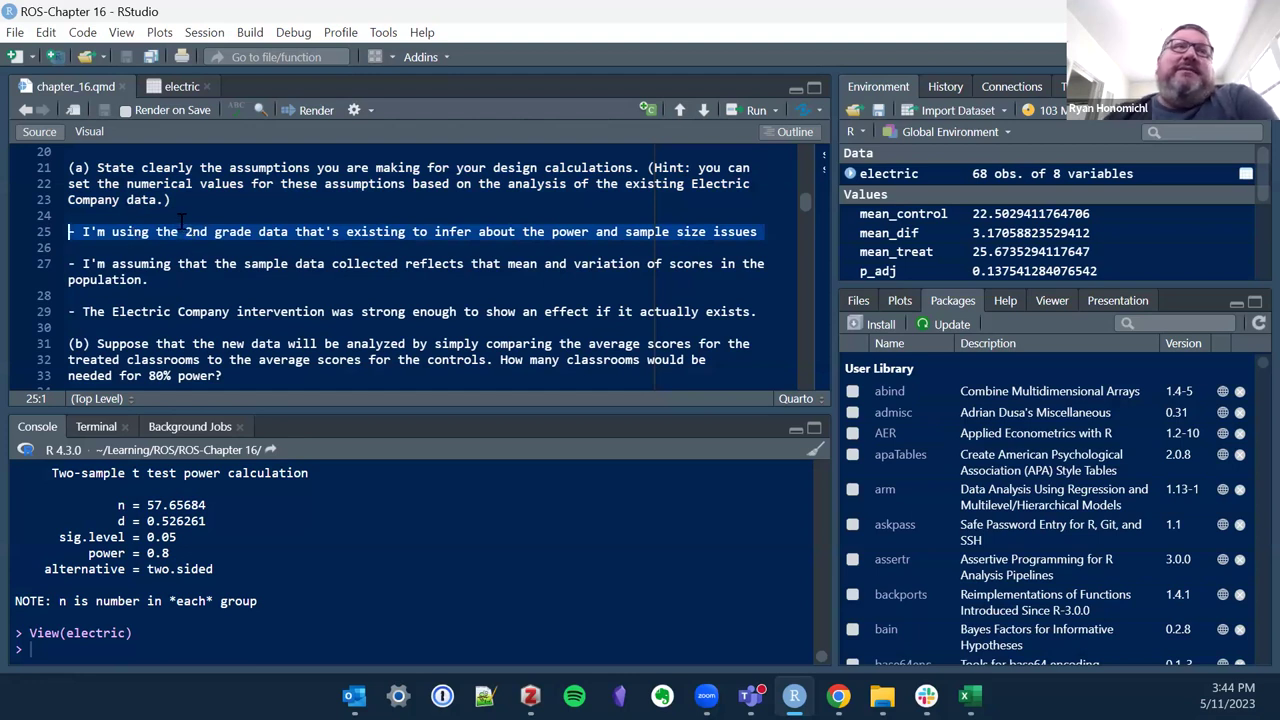
{"action": "scroll", "coordinate": [181, 220], "scroll_direction": "down", "scroll_amount": 1}
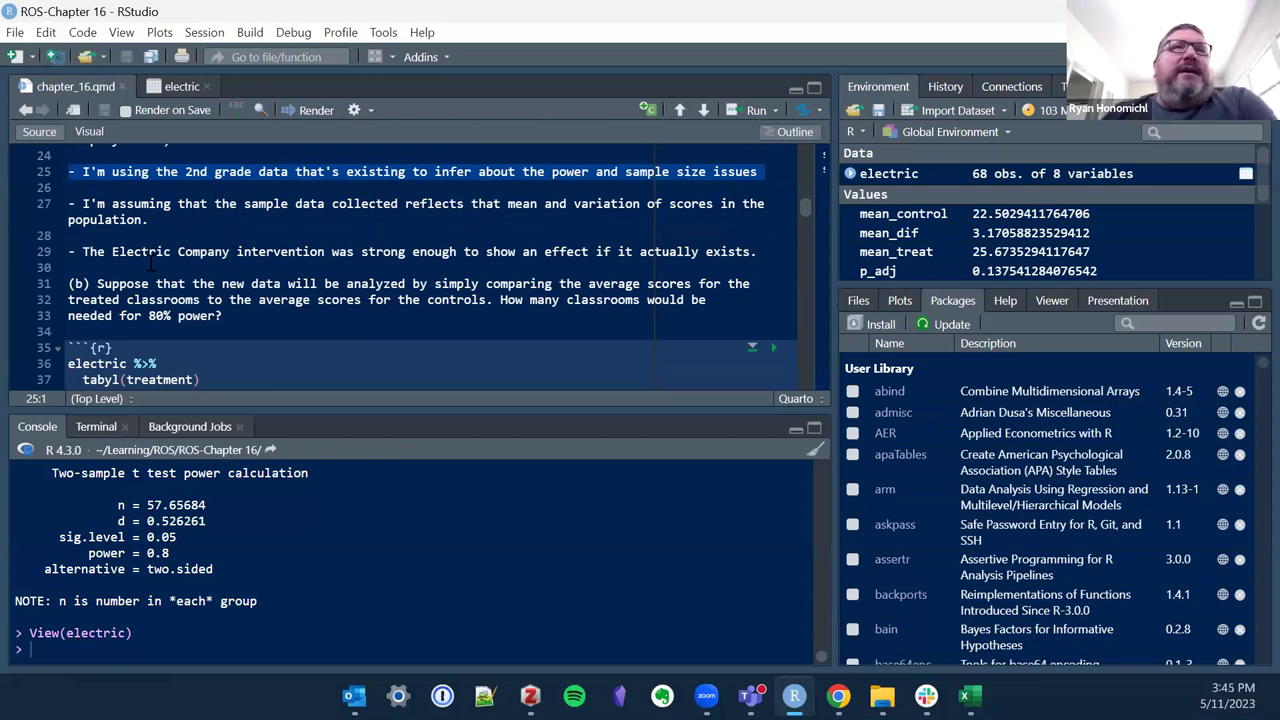
{"action": "scroll", "coordinate": [151, 262], "scroll_direction": "up", "scroll_amount": 1}
{"action": "scroll", "coordinate": [151, 262], "scroll_direction": "down", "scroll_amount": 1}
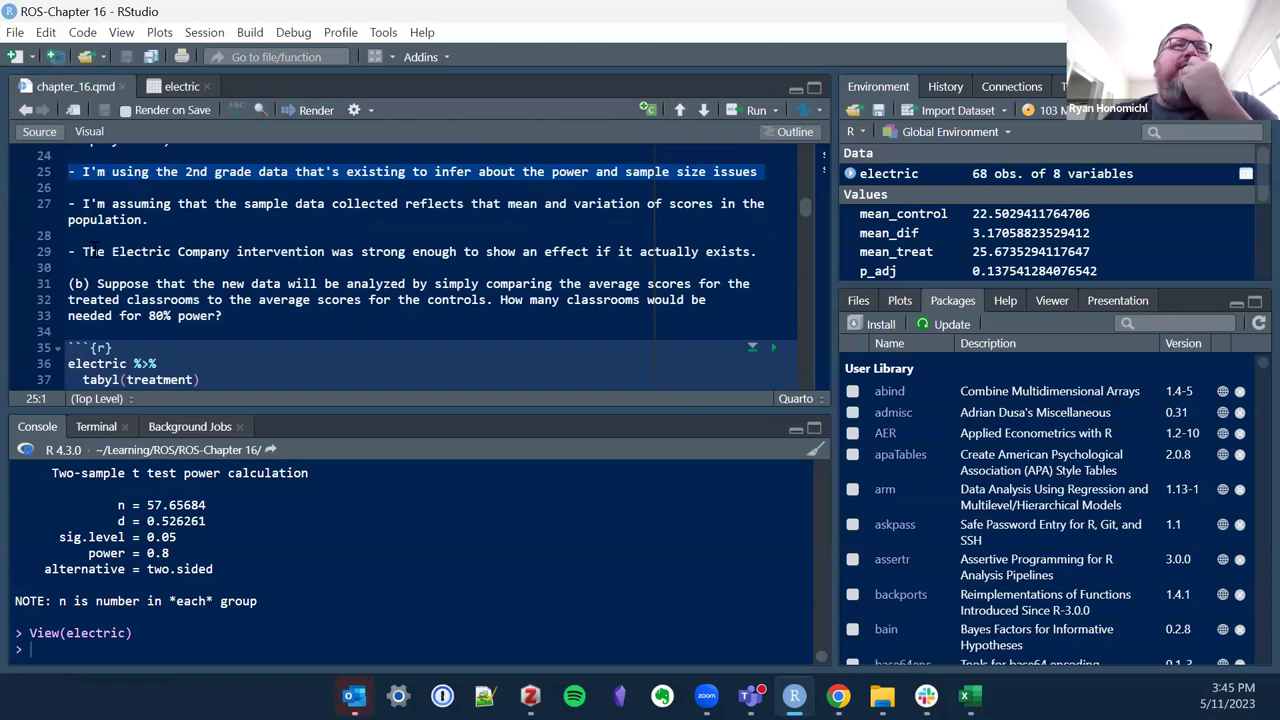
{"action": "left_click_drag", "start_coordinate": [82, 251], "coordinate": [327, 251]}
{"action": "left_click_drag", "start_coordinate": [448, 256], "coordinate": [766, 252]}
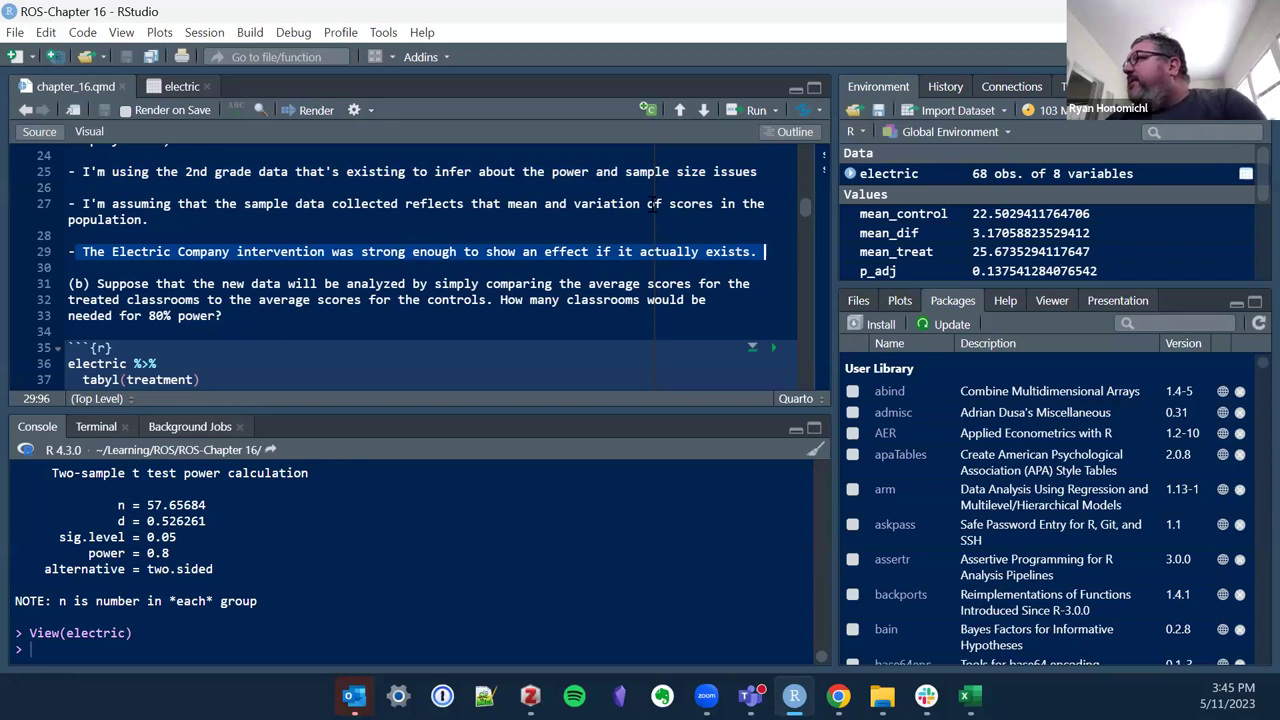
{"action": "scroll", "coordinate": [321, 260], "scroll_direction": "down", "scroll_amount": 2}
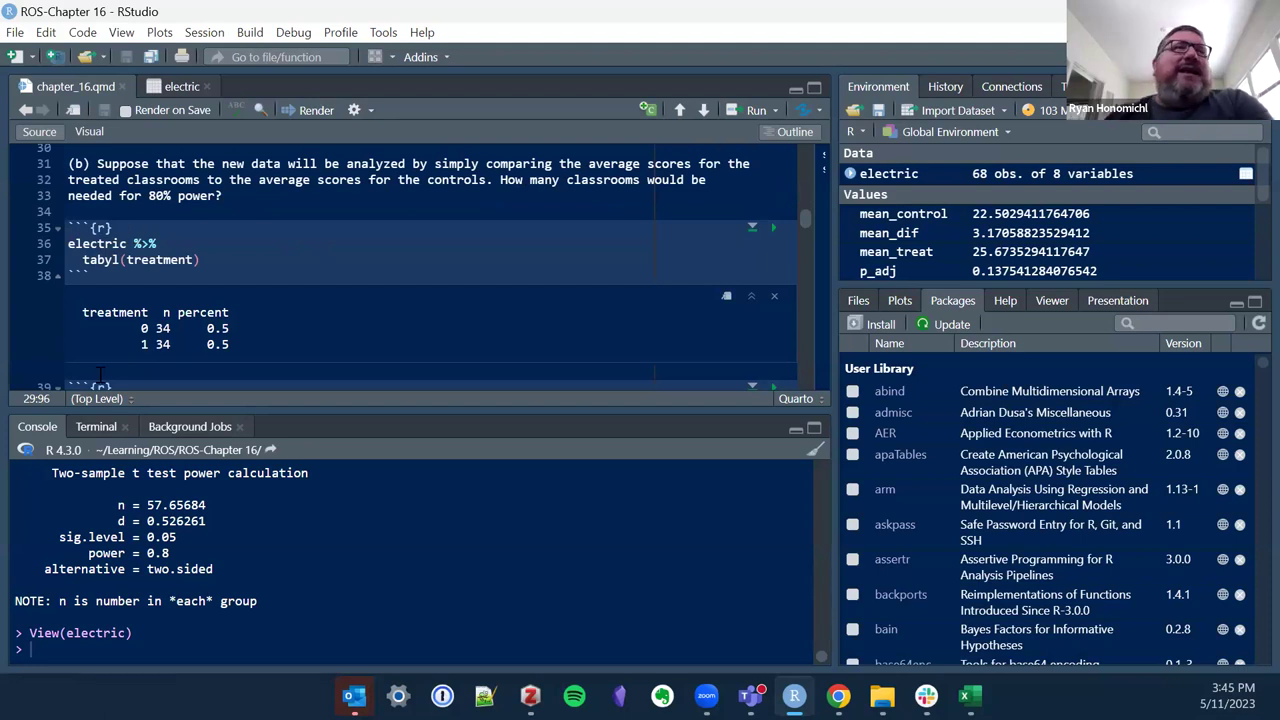
{"action": "scroll", "coordinate": [350, 225], "scroll_direction": "up", "scroll_amount": 1}
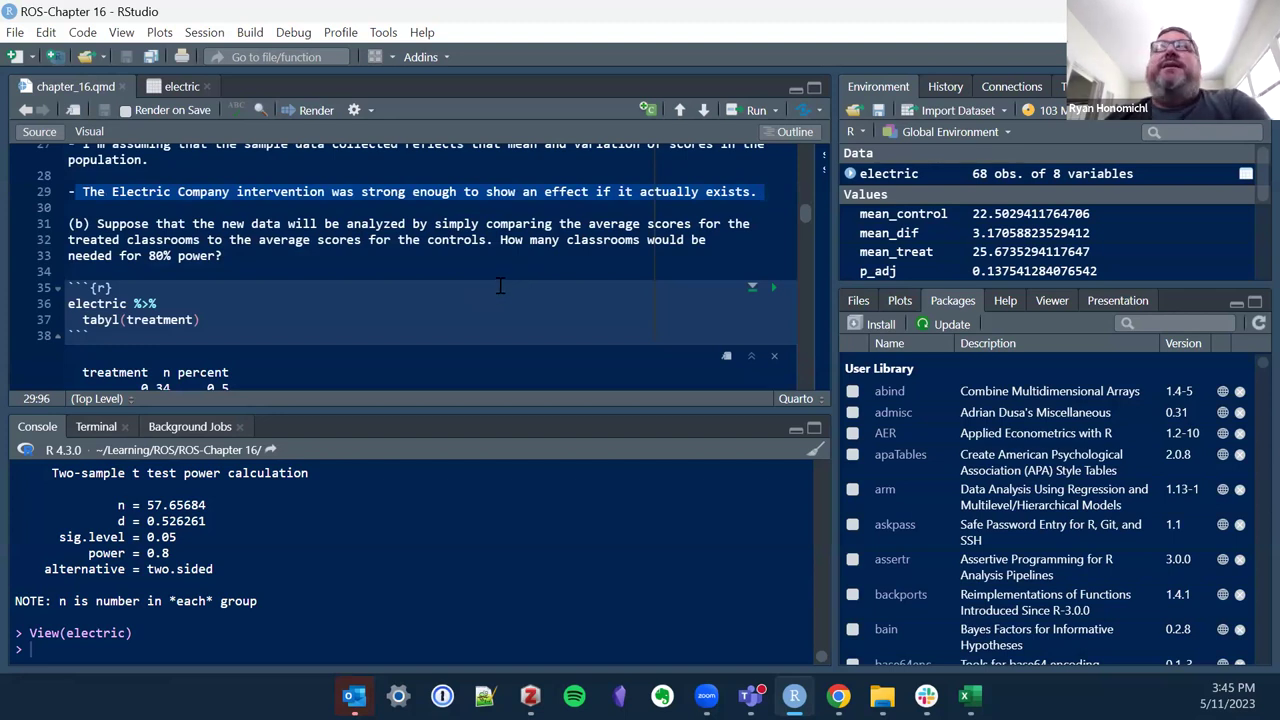
{"action": "scroll", "coordinate": [480, 285], "scroll_direction": "down", "scroll_amount": 1}
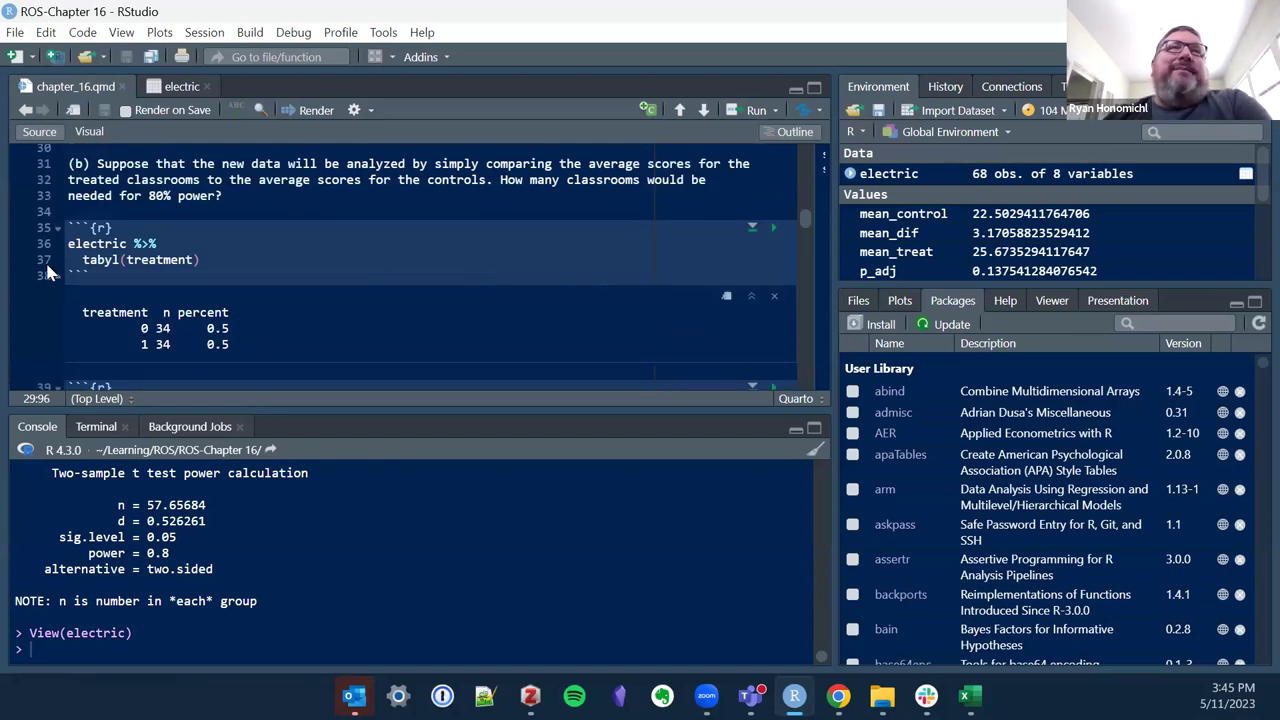
{"action": "scroll", "coordinate": [284, 220], "scroll_direction": "down", "scroll_amount": 1}
{"action": "scroll", "coordinate": [284, 220], "scroll_direction": "up", "scroll_amount": 1}
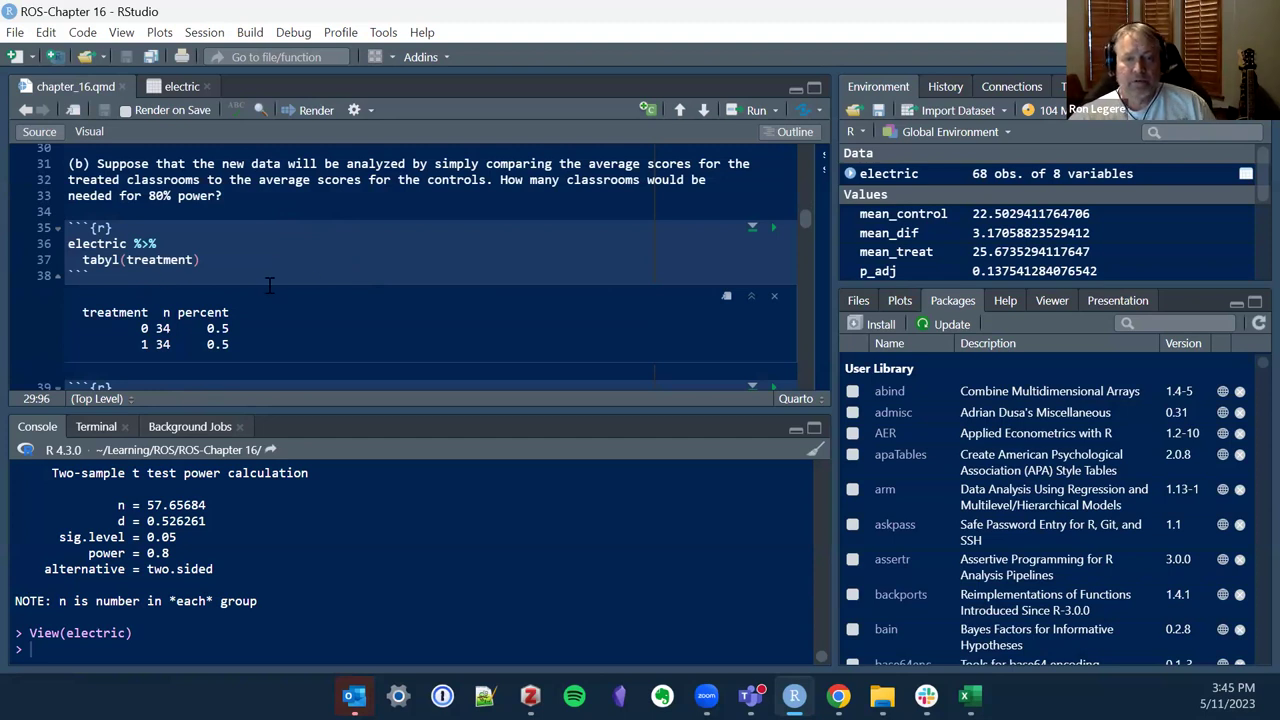
{"action": "left_click_drag", "start_coordinate": [136, 328], "coordinate": [78, 310]}
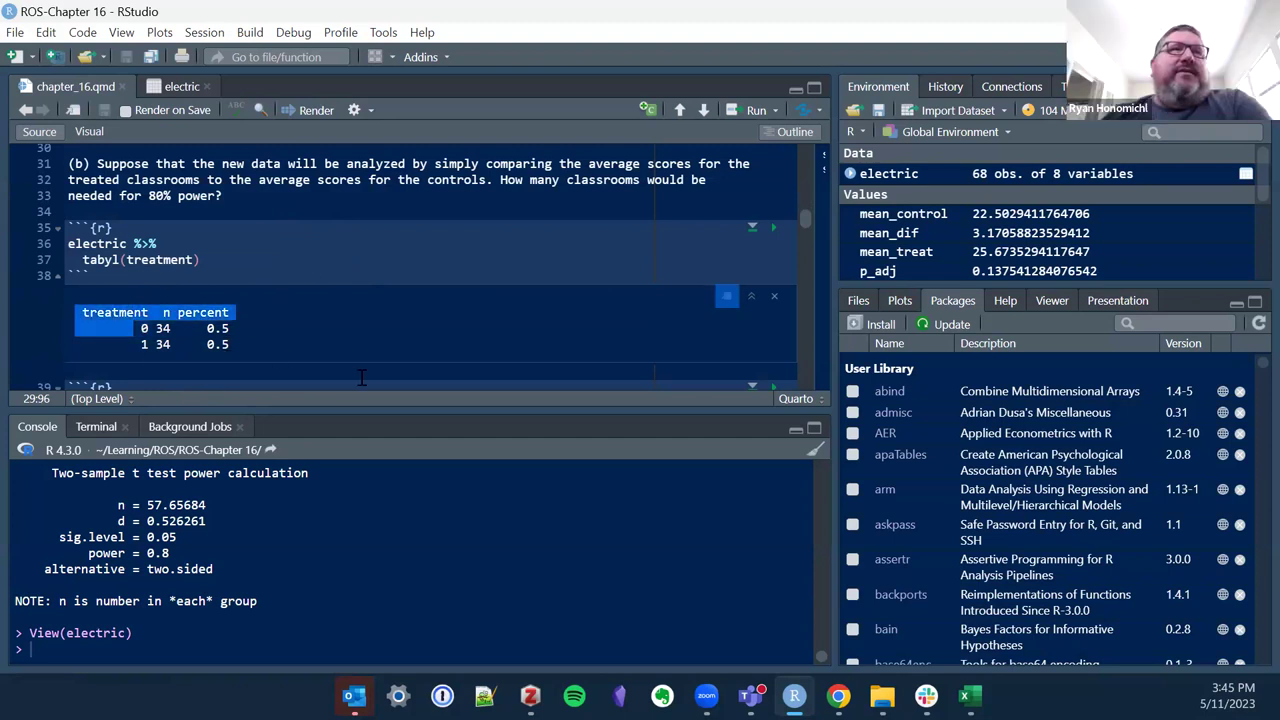
{"action": "left_click", "coordinate": [240, 350], "text": "shift"}
{"action": "scroll", "coordinate": [314, 233], "scroll_direction": "down", "scroll_amount": 2}
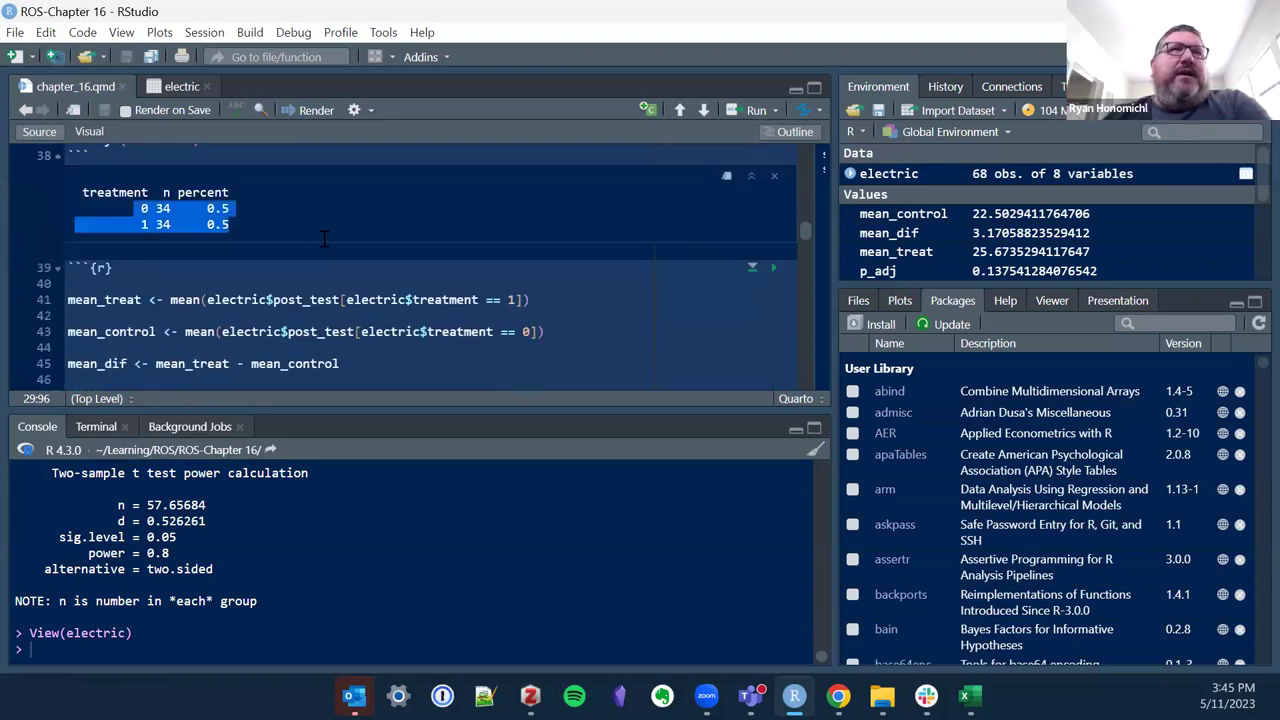
{"action": "scroll", "coordinate": [164, 153], "scroll_direction": "down", "scroll_amount": 2}
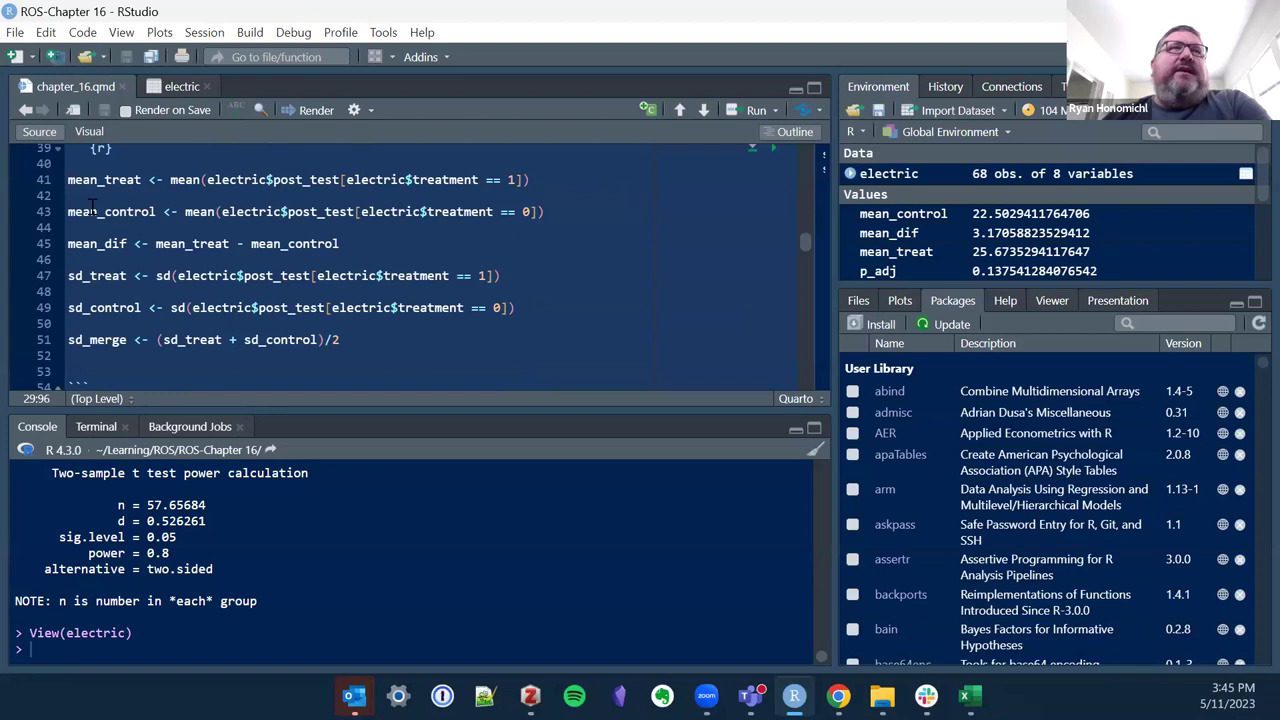
{"action": "scroll", "coordinate": [415, 209], "scroll_direction": "up", "scroll_amount": 2}
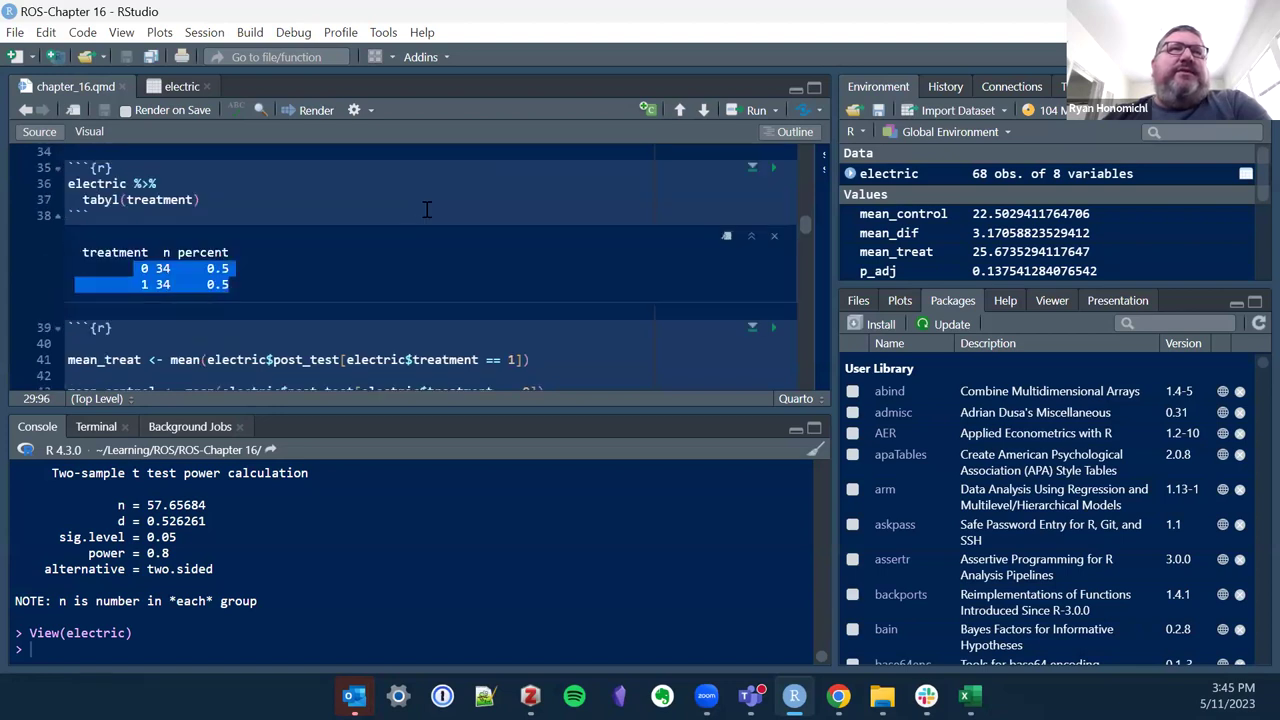
{"action": "scroll", "coordinate": [427, 209], "scroll_direction": "down", "scroll_amount": 2}
{"action": "scroll", "coordinate": [430, 205], "scroll_direction": "up", "scroll_amount": 3}
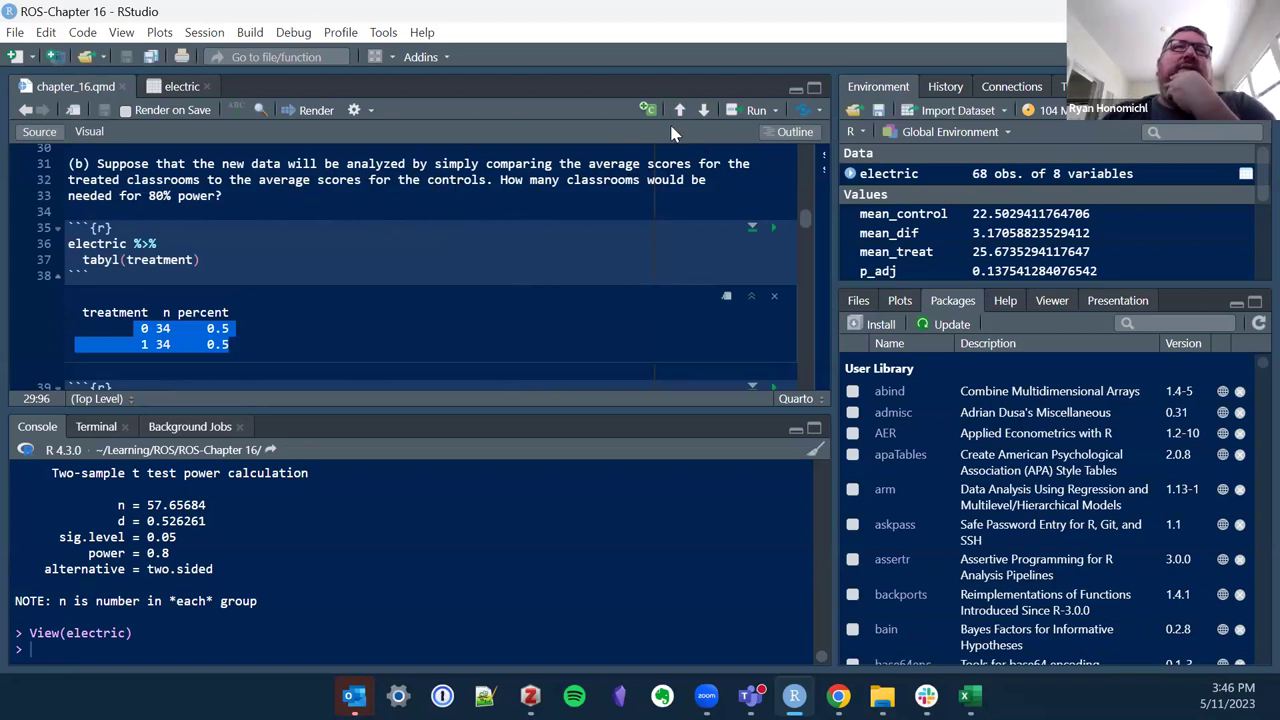
{"action": "scroll", "coordinate": [440, 195], "scroll_direction": "down", "scroll_amount": 5}
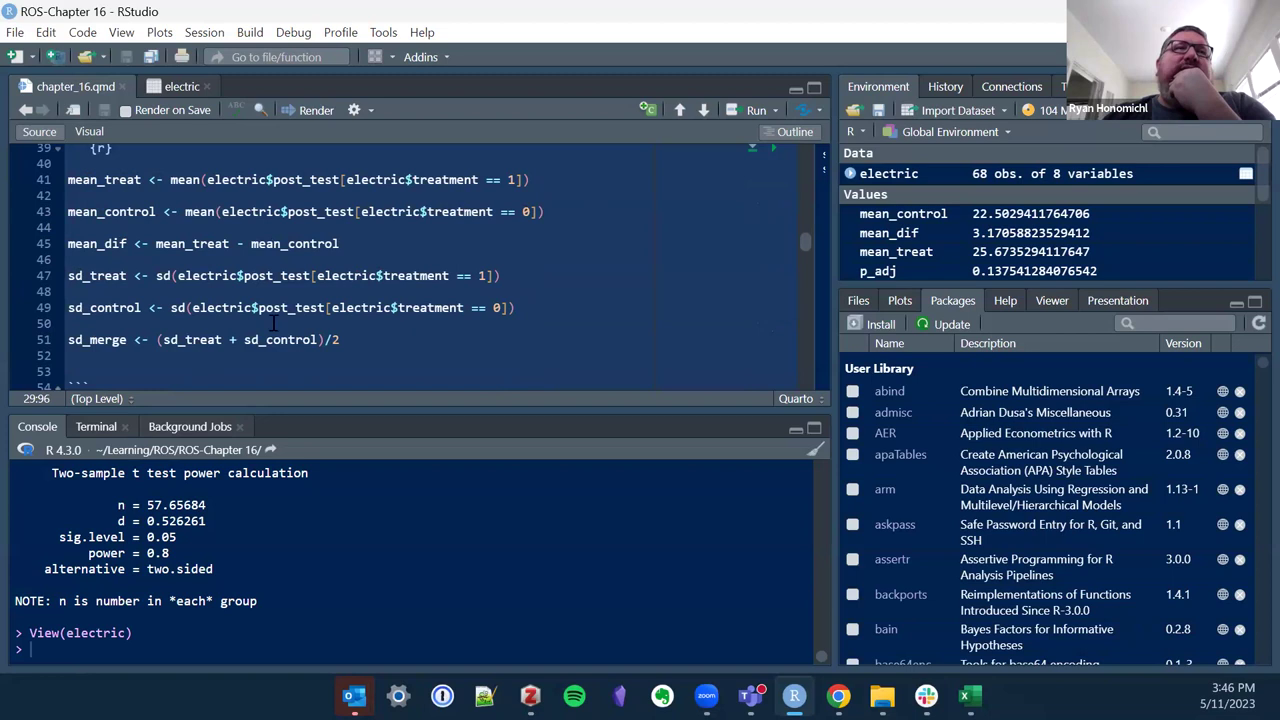
{"action": "scroll", "coordinate": [145, 267], "scroll_direction": "down", "scroll_amount": 3}
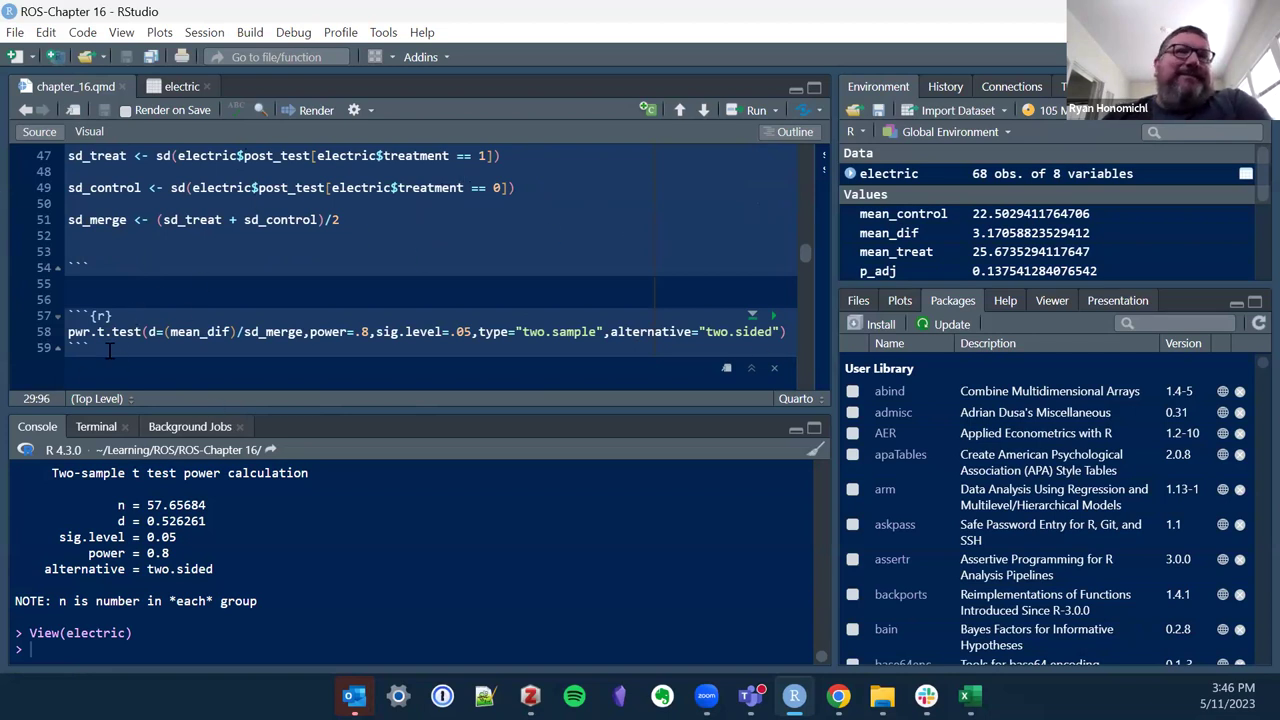
{"action": "key", "text": "ctrl+alt+n"}
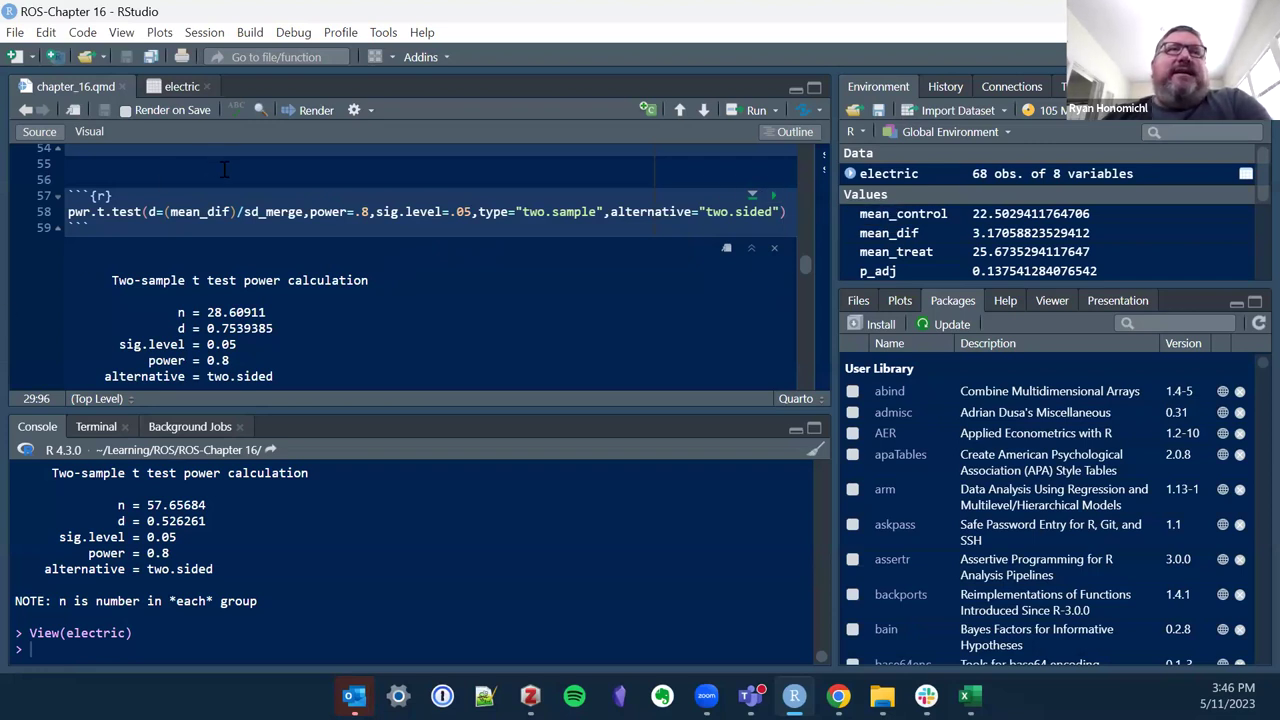
{"action": "left_click", "coordinate": [156, 209]}
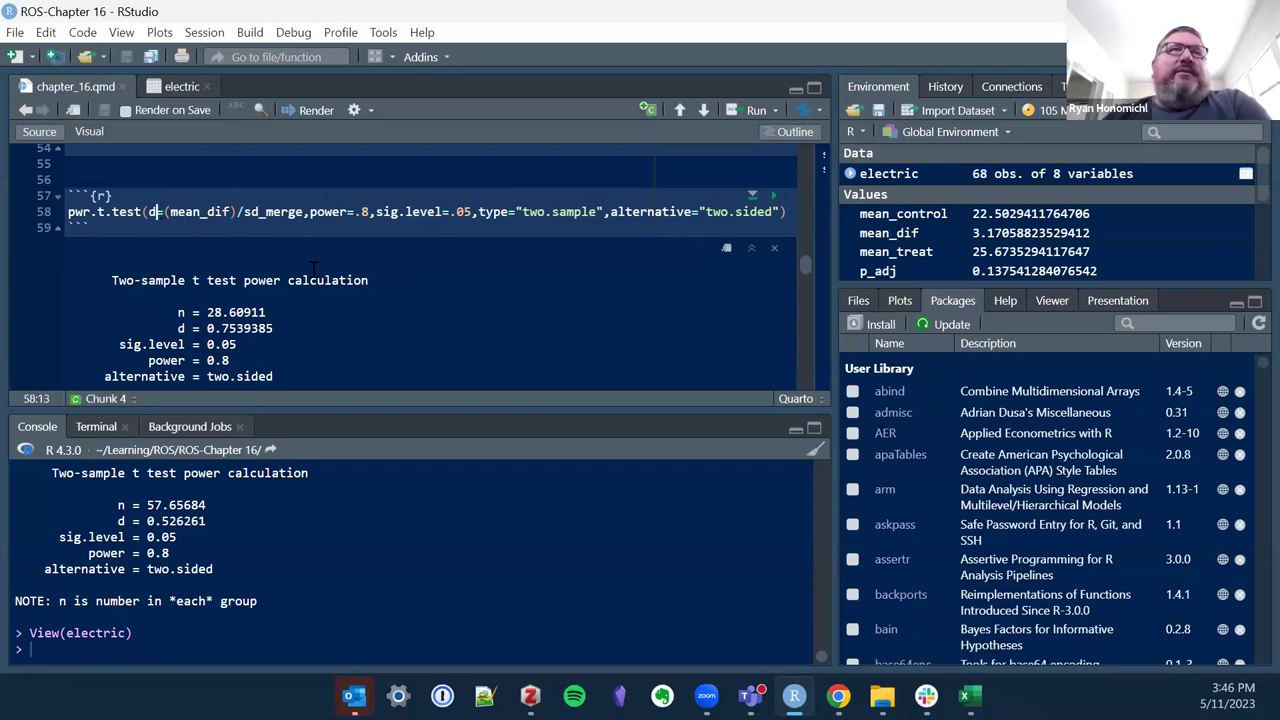
{"action": "left_click", "coordinate": [281, 211]}
{"action": "left_click", "coordinate": [164, 212], "text": "shift"}
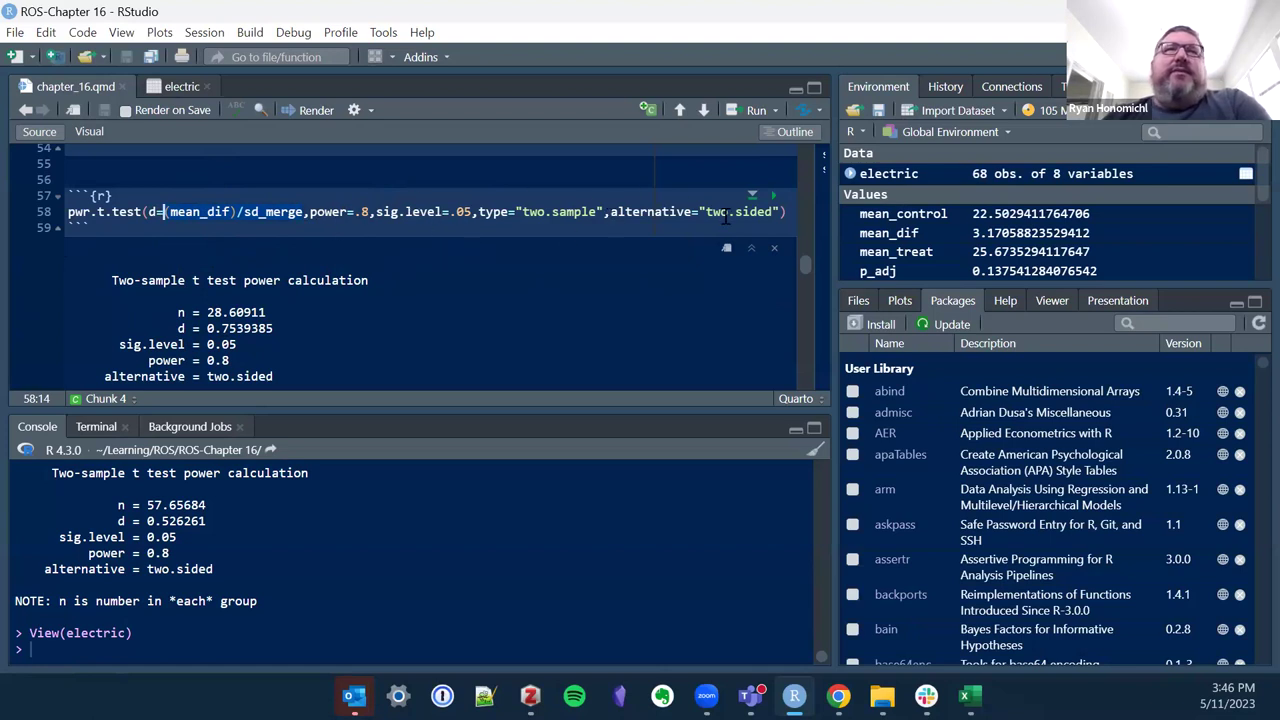
{"action": "scroll", "coordinate": [487, 265], "scroll_direction": "down", "scroll_amount": 2}
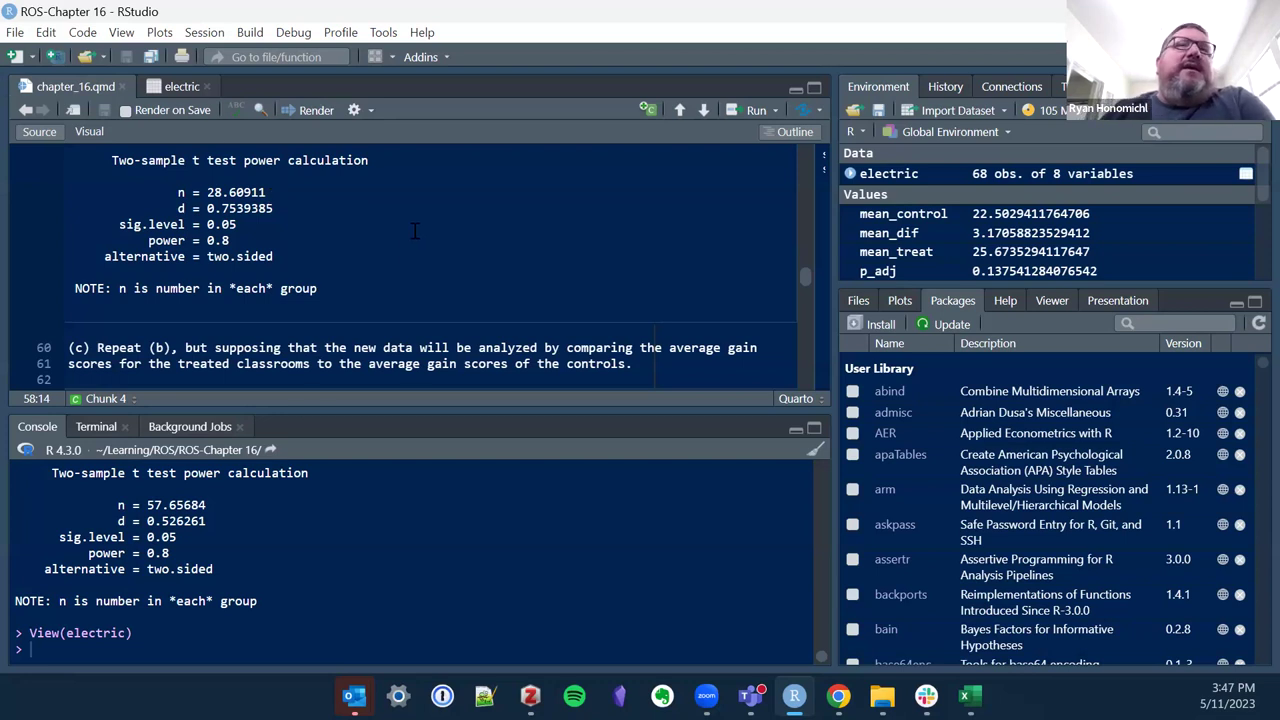
{"action": "scroll", "coordinate": [418, 222], "scroll_direction": "down", "scroll_amount": 2}
{"action": "scroll", "coordinate": [418, 222], "scroll_direction": "down", "scroll_amount": 2}
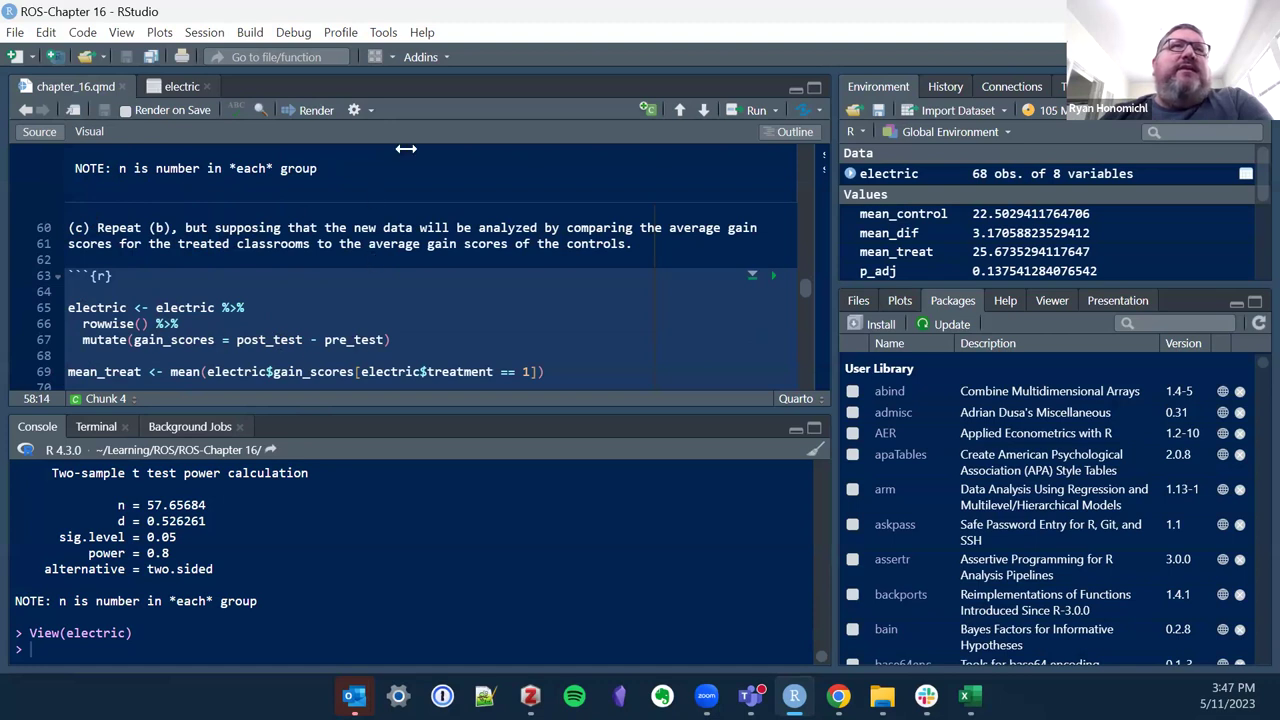
{"action": "left_click", "coordinate": [152, 88]}
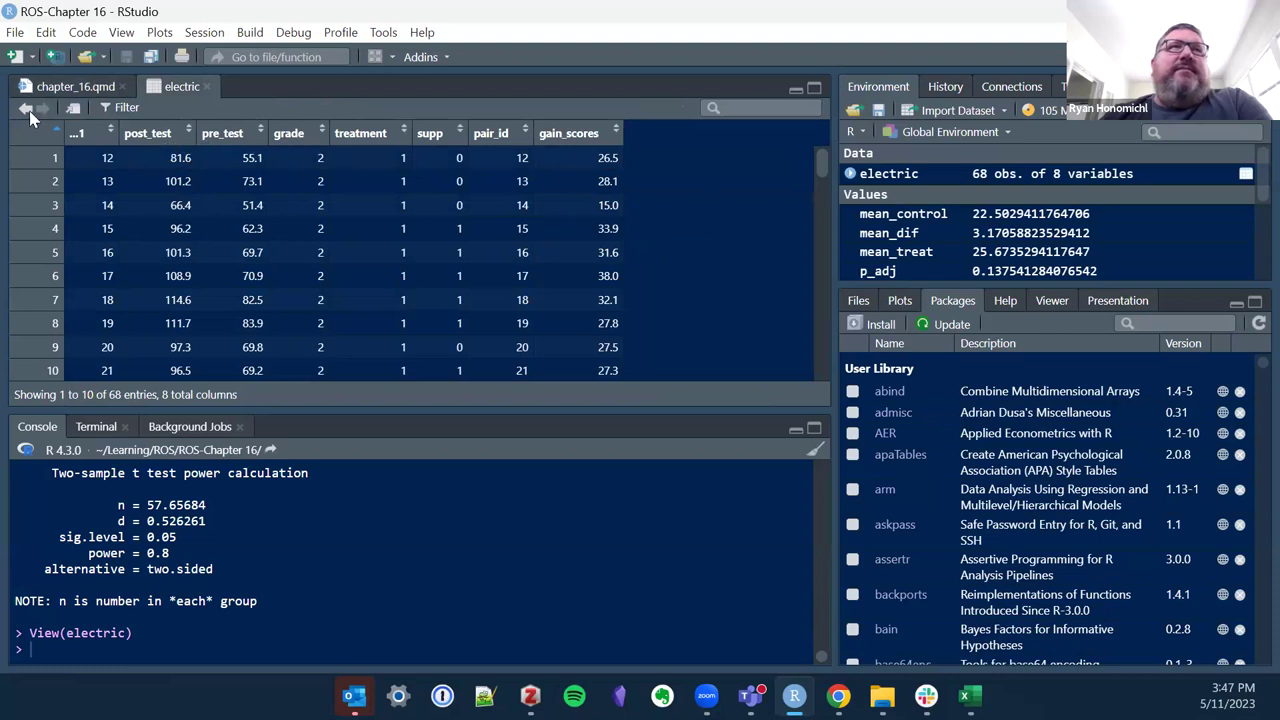
{"action": "left_click", "coordinate": [56, 86]}
{"action": "scroll", "coordinate": [400, 272], "scroll_direction": "down", "scroll_amount": 3}
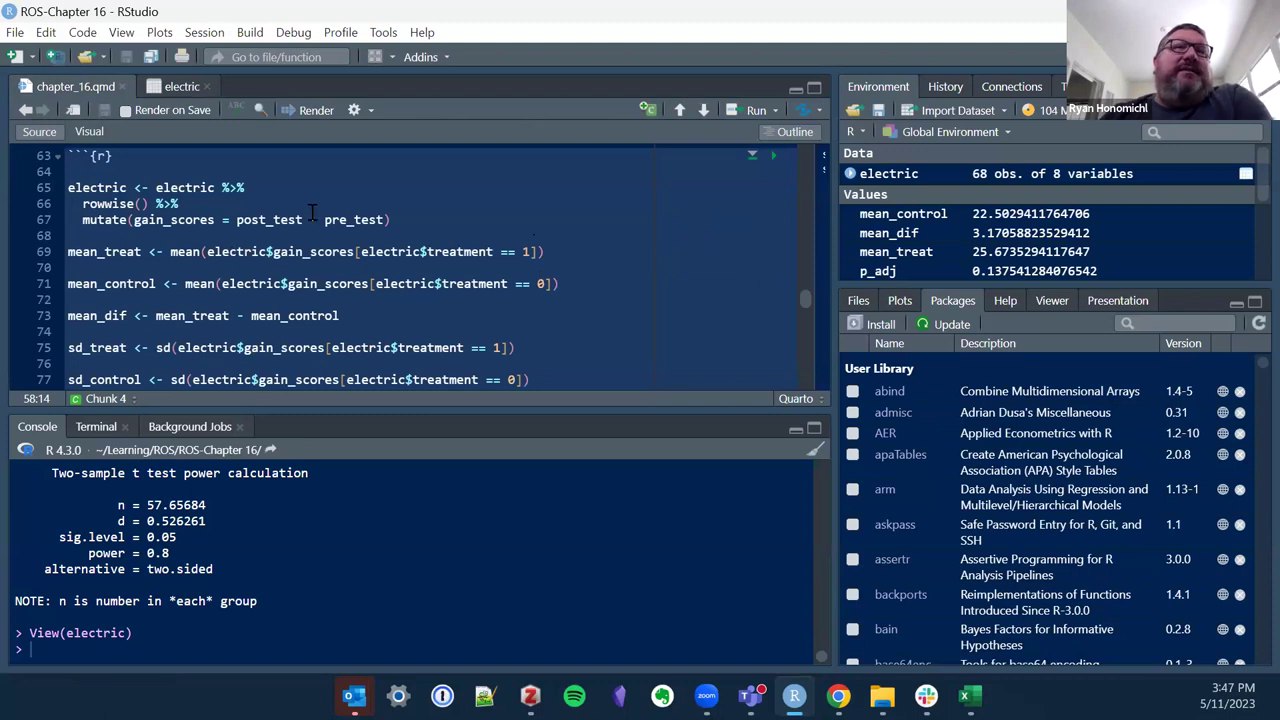
{"action": "scroll", "coordinate": [313, 213], "scroll_direction": "down", "scroll_amount": 1}
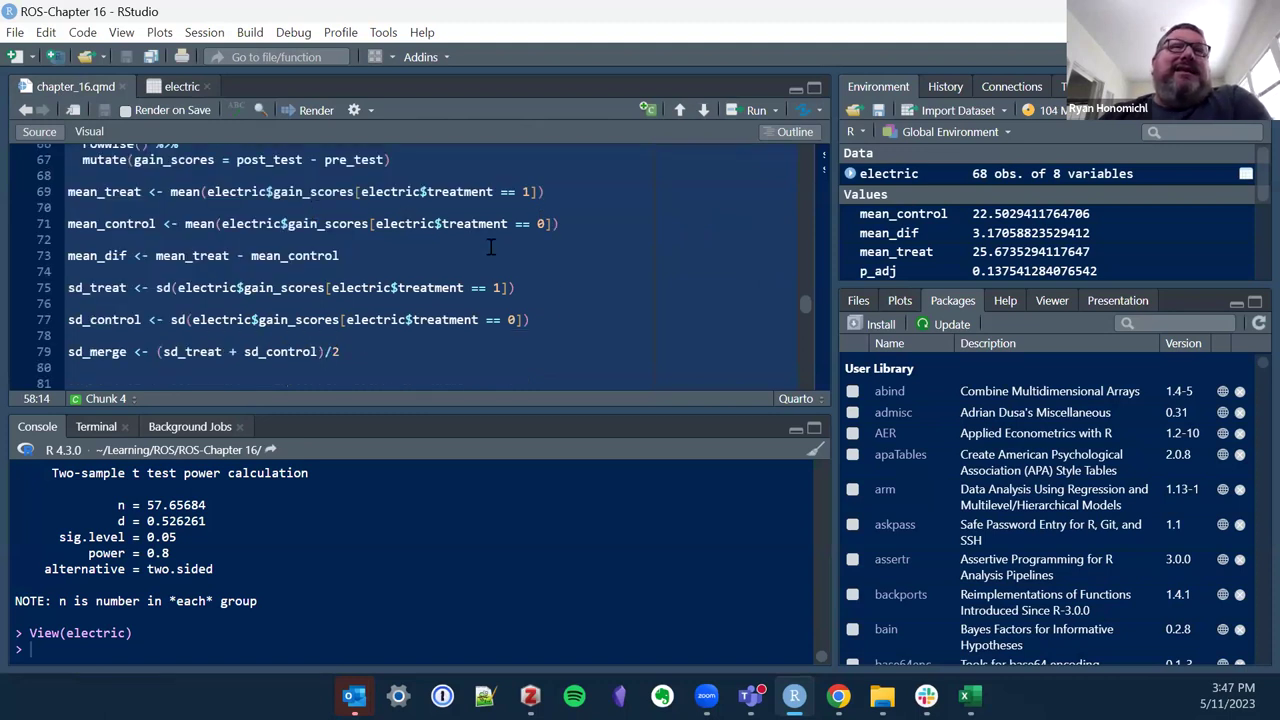
{"action": "scroll", "coordinate": [529, 237], "scroll_direction": "down", "scroll_amount": 3}
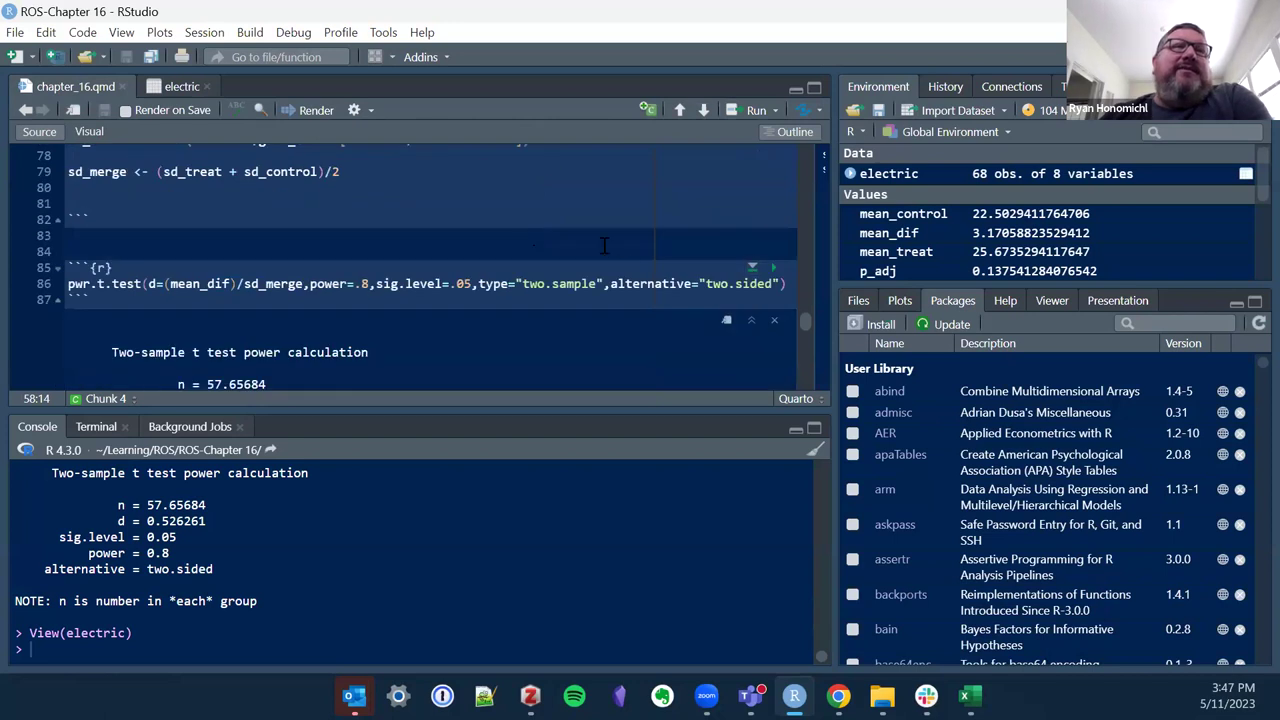
{"action": "scroll", "coordinate": [604, 246], "scroll_direction": "down", "scroll_amount": 2}
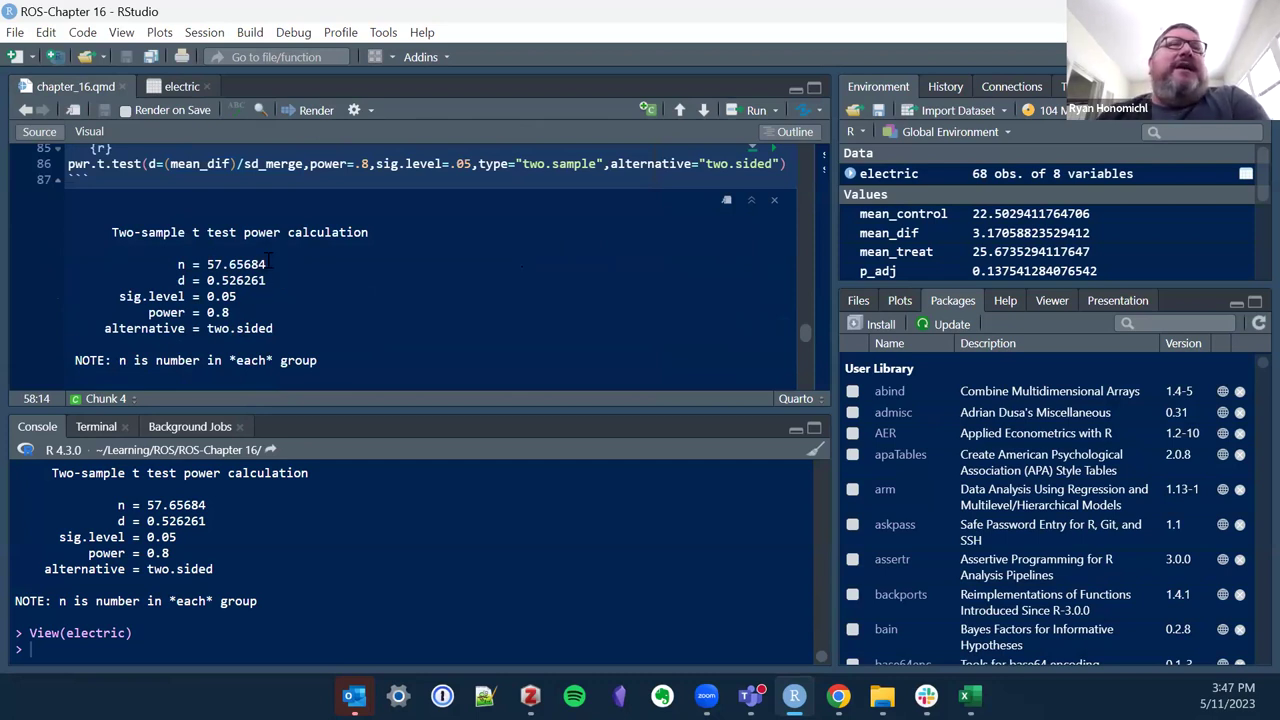
{"action": "left_click_drag", "start_coordinate": [267, 264], "coordinate": [181, 276]}
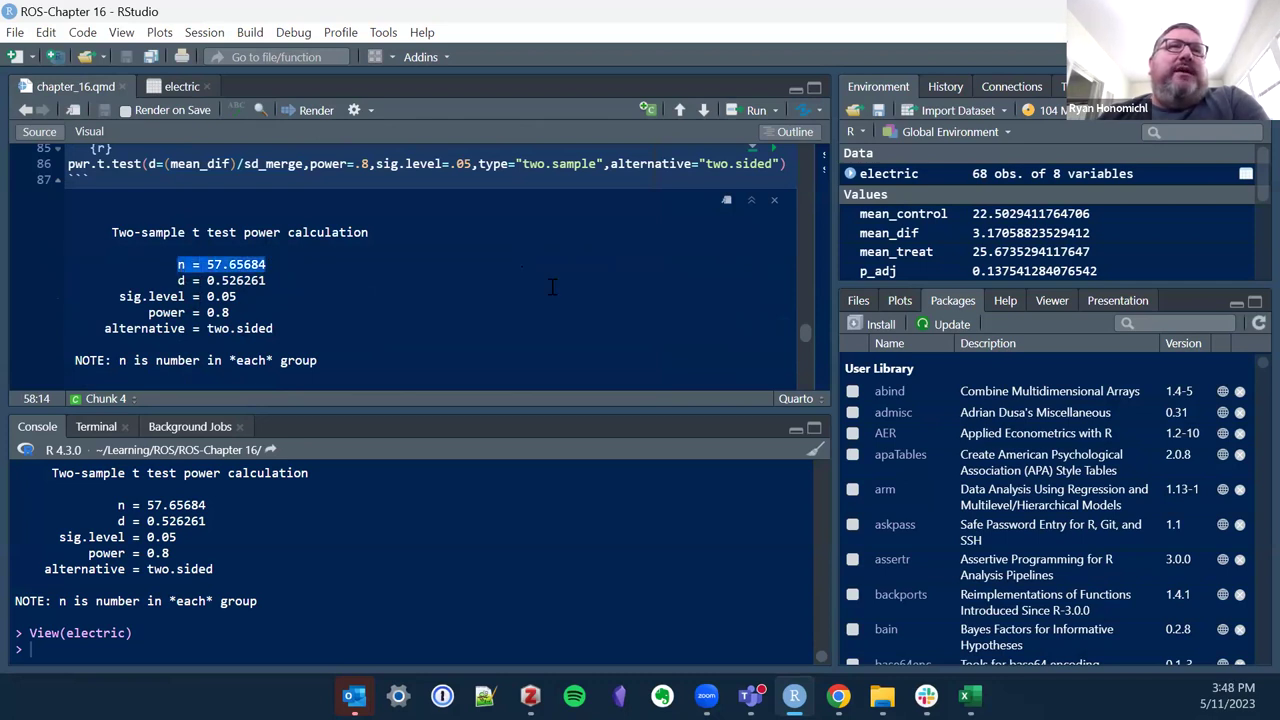
{"action": "scroll", "coordinate": [552, 287], "scroll_direction": "down", "scroll_amount": 3}
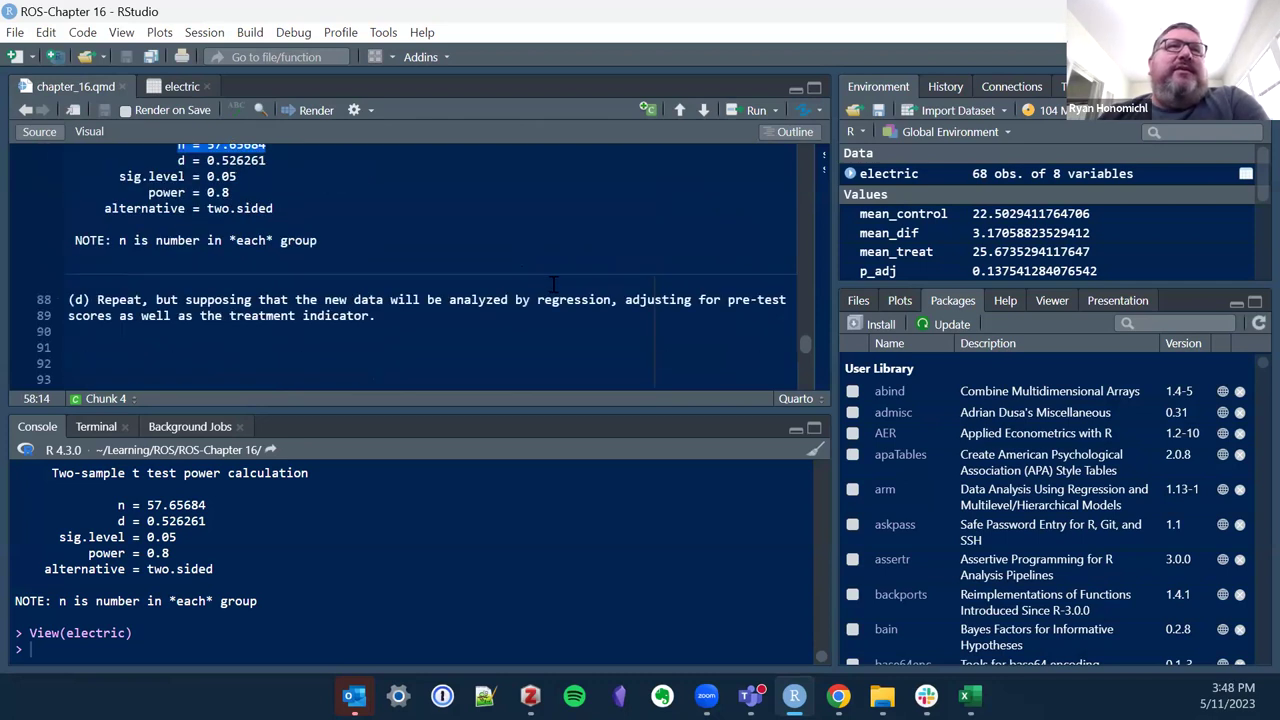
Drag the editor/console splitter down to make the chapter_16.qmd editor taller
{"action": "scroll", "coordinate": [555, 284], "scroll_direction": "up", "scroll_amount": 3}
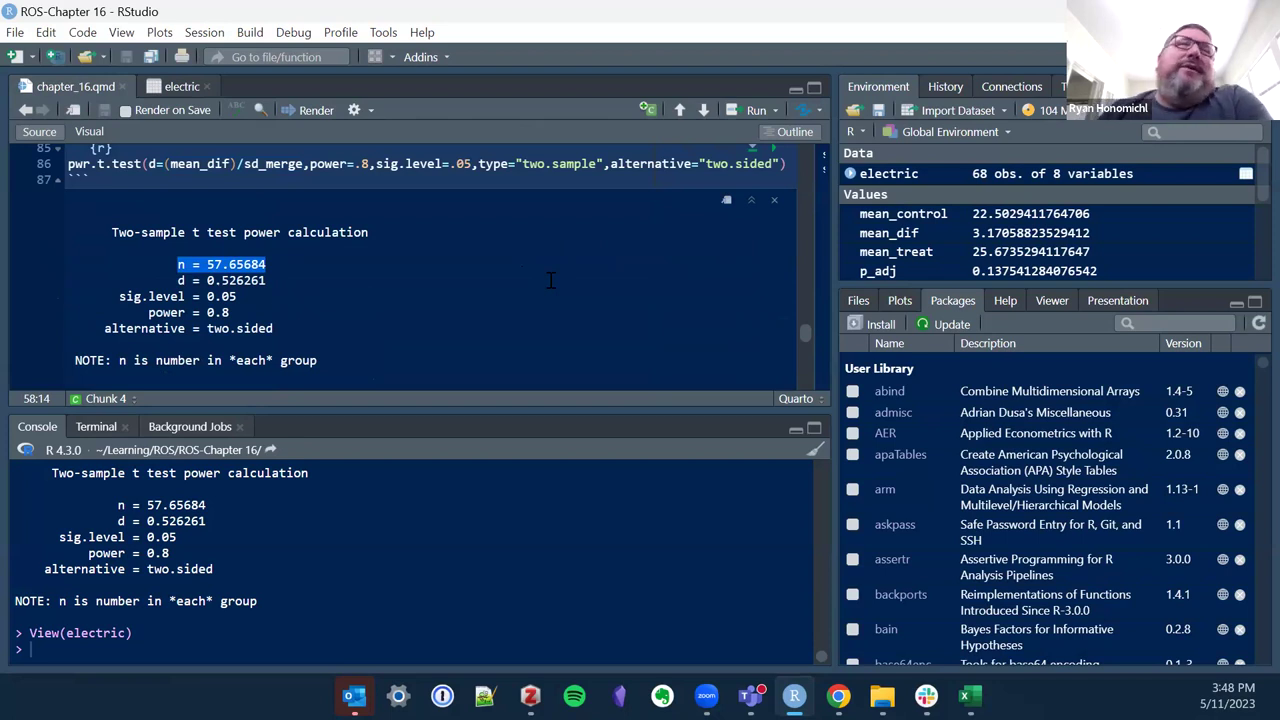
{"action": "scroll", "coordinate": [550, 280], "scroll_direction": "up", "scroll_amount": 9}
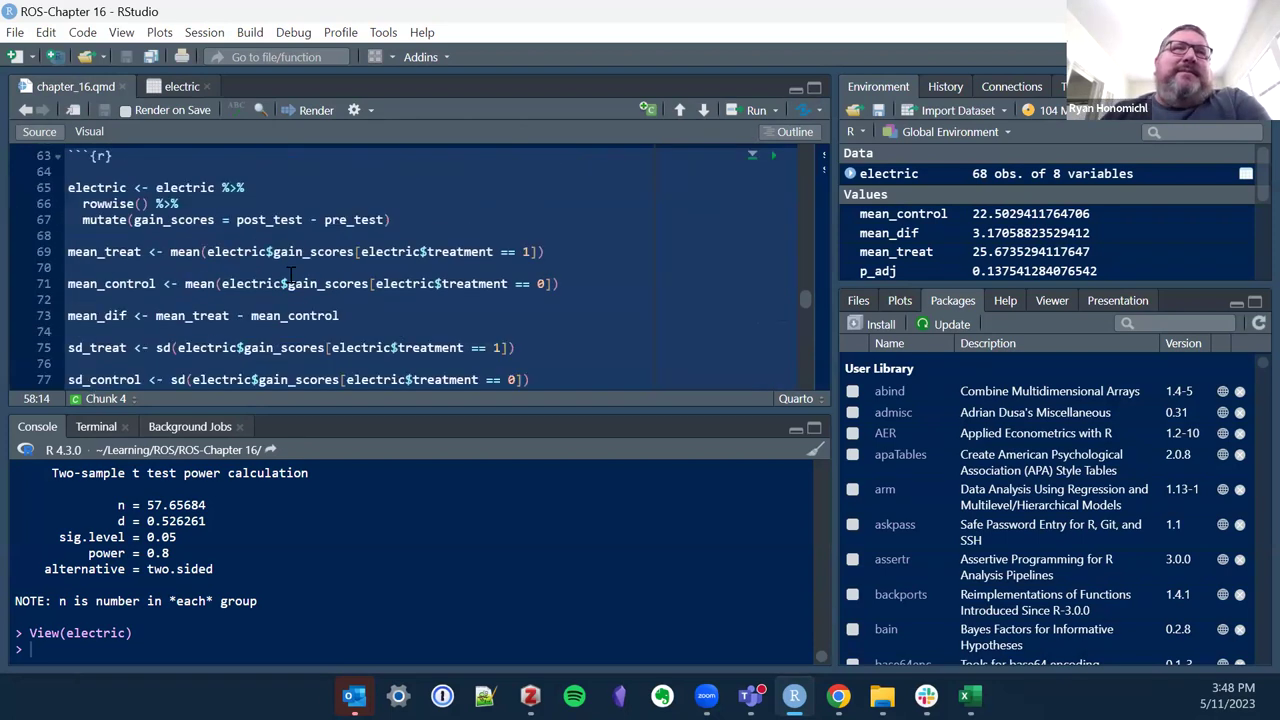
{"action": "left_click_drag", "start_coordinate": [447, 411], "coordinate": [429, 530]}
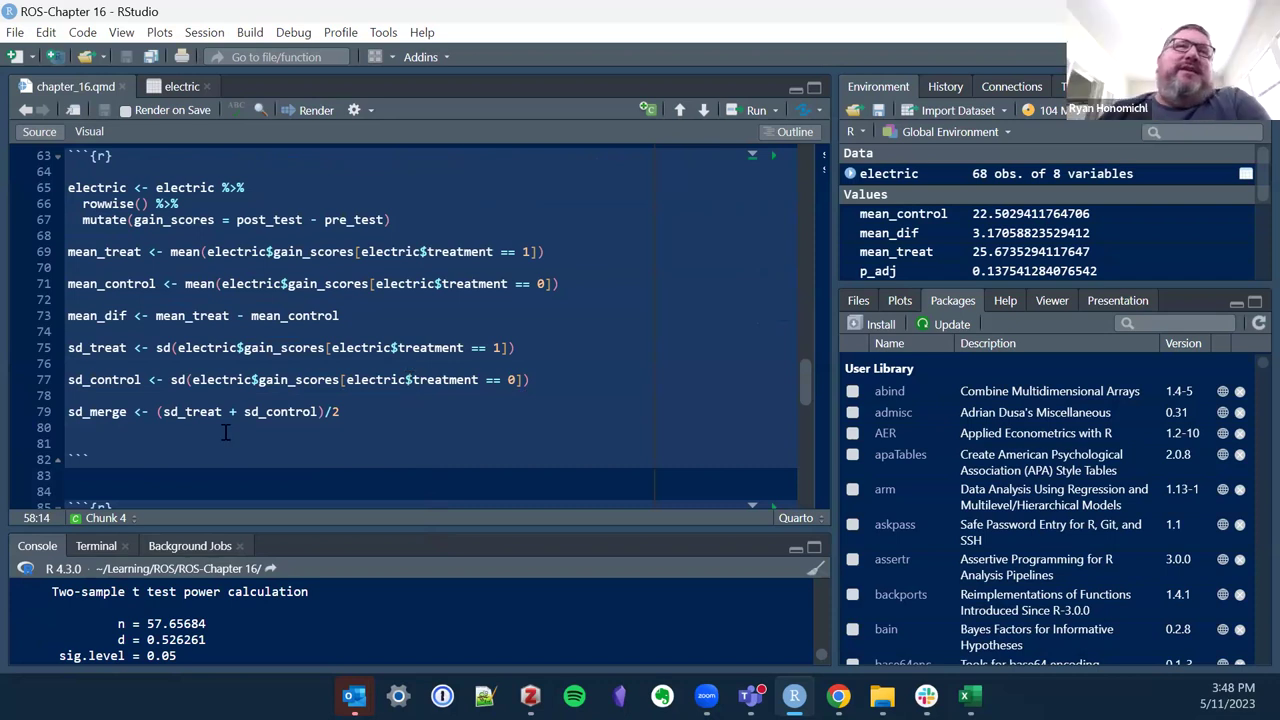
Move down to part (d) and put the caret on the blank line below it
{"action": "scroll", "coordinate": [268, 205], "scroll_direction": "down", "scroll_amount": 4}
{"action": "scroll", "coordinate": [273, 213], "scroll_direction": "down", "scroll_amount": 6}
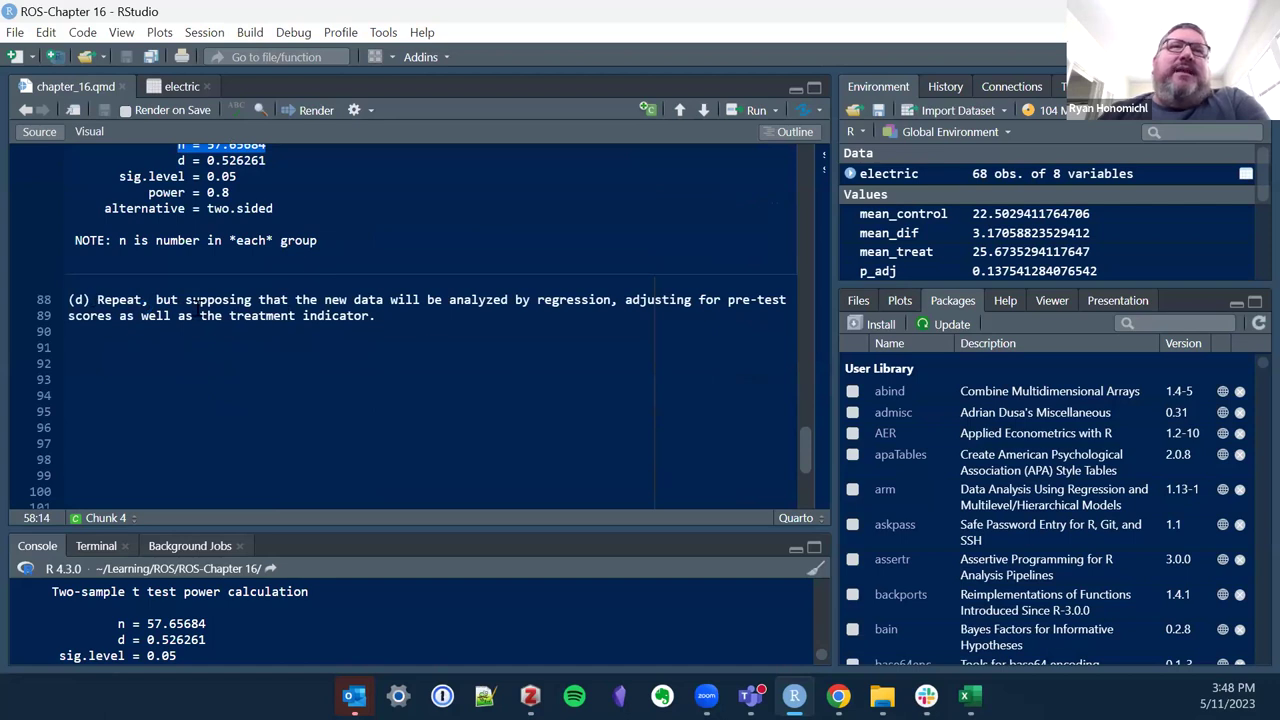
{"action": "left_click", "coordinate": [388, 322]}
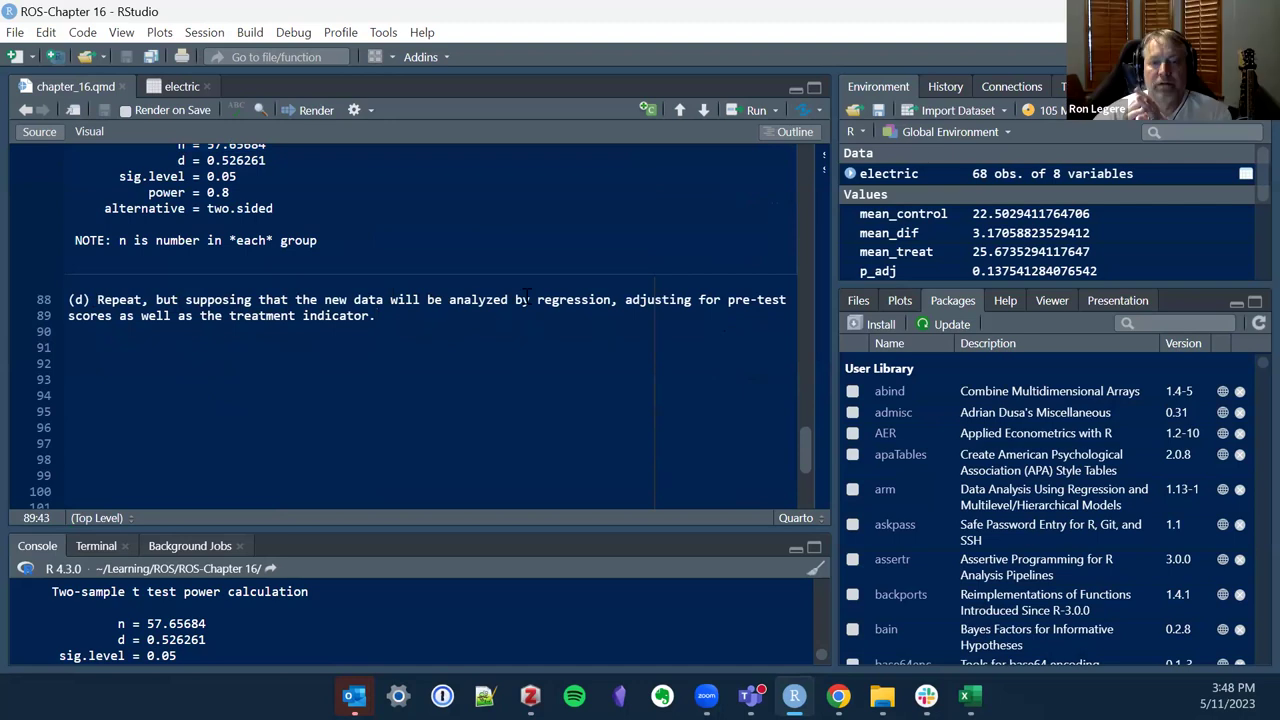
{"action": "left_click_drag", "start_coordinate": [518, 329], "coordinate": [3, 267]}
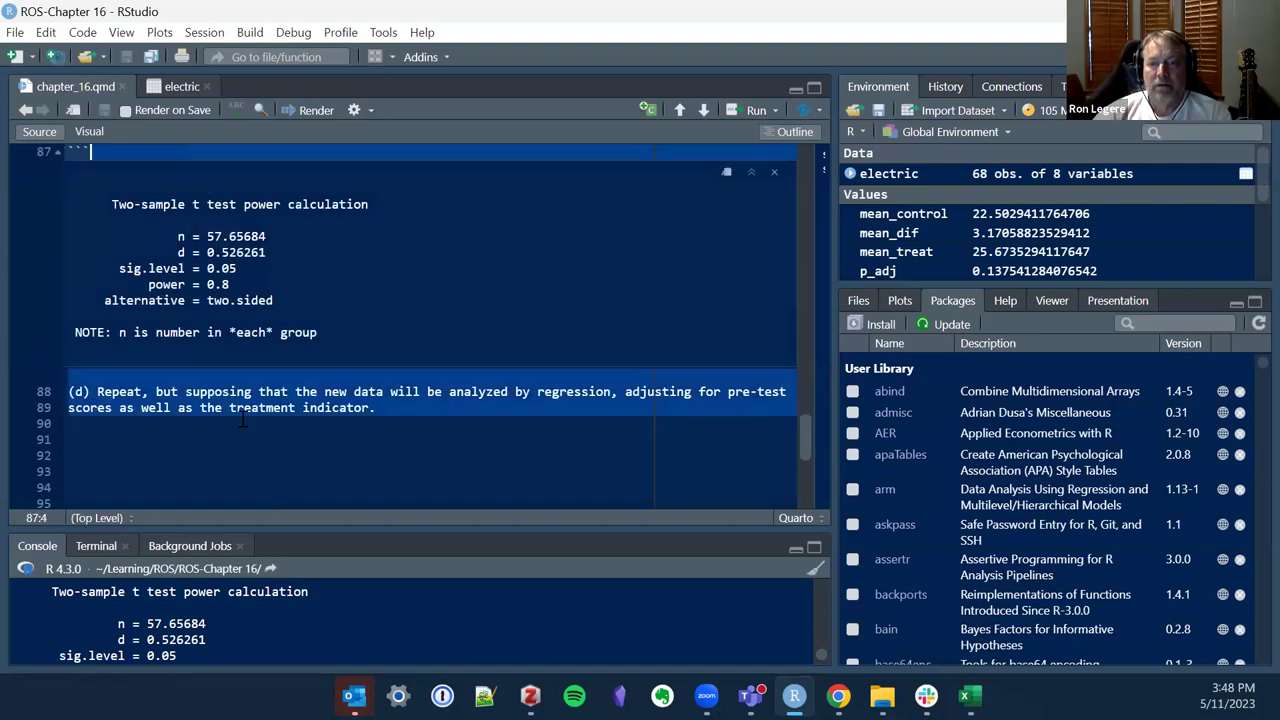
{"action": "left_click", "coordinate": [550, 428]}
{"action": "scroll", "coordinate": [550, 430], "scroll_direction": "down", "scroll_amount": 5}
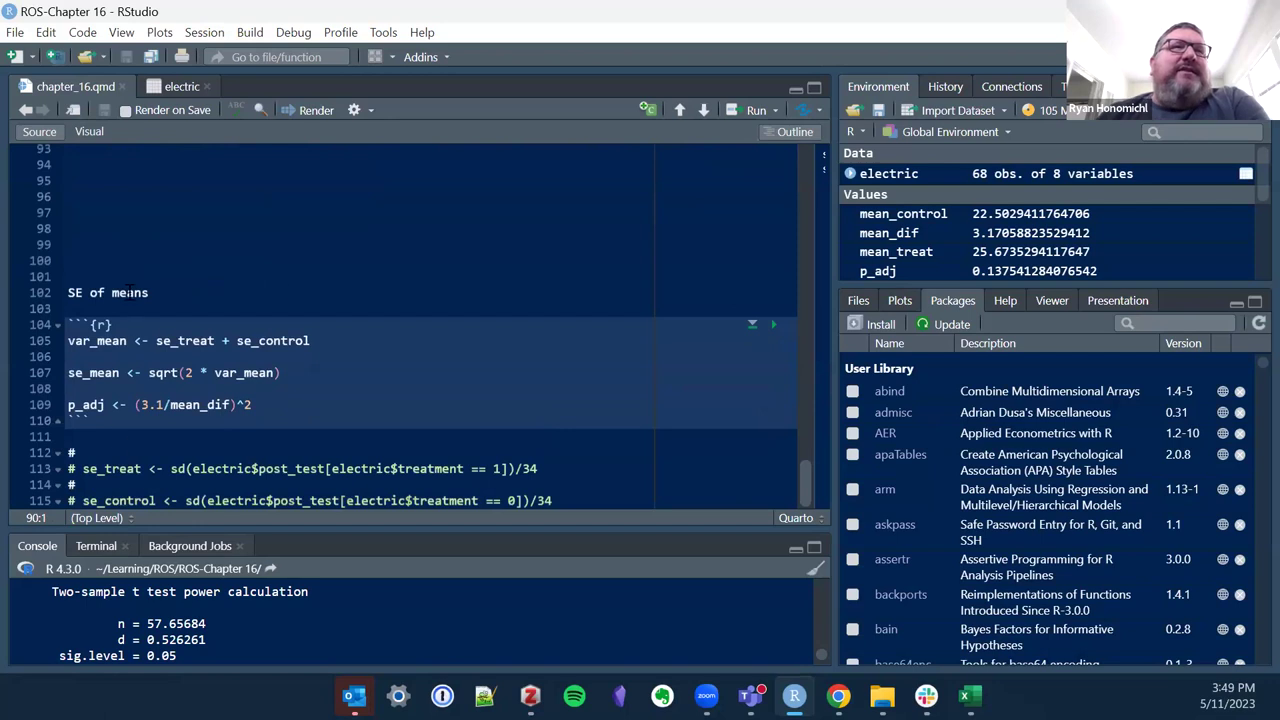
{"action": "left_click", "coordinate": [150, 405]}
{"action": "left_click", "coordinate": [166, 408]}
{"action": "left_click", "coordinate": [172, 408]}
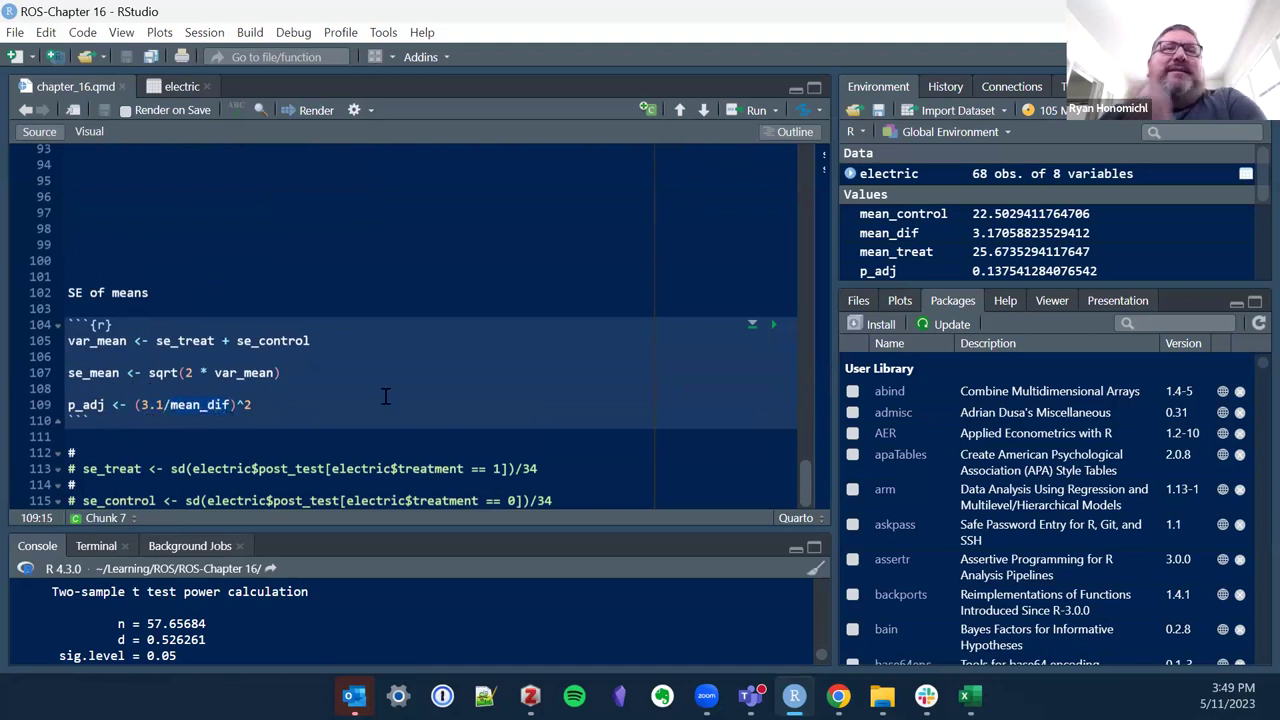
{"action": "scroll", "coordinate": [388, 341], "scroll_direction": "up", "scroll_amount": 9}
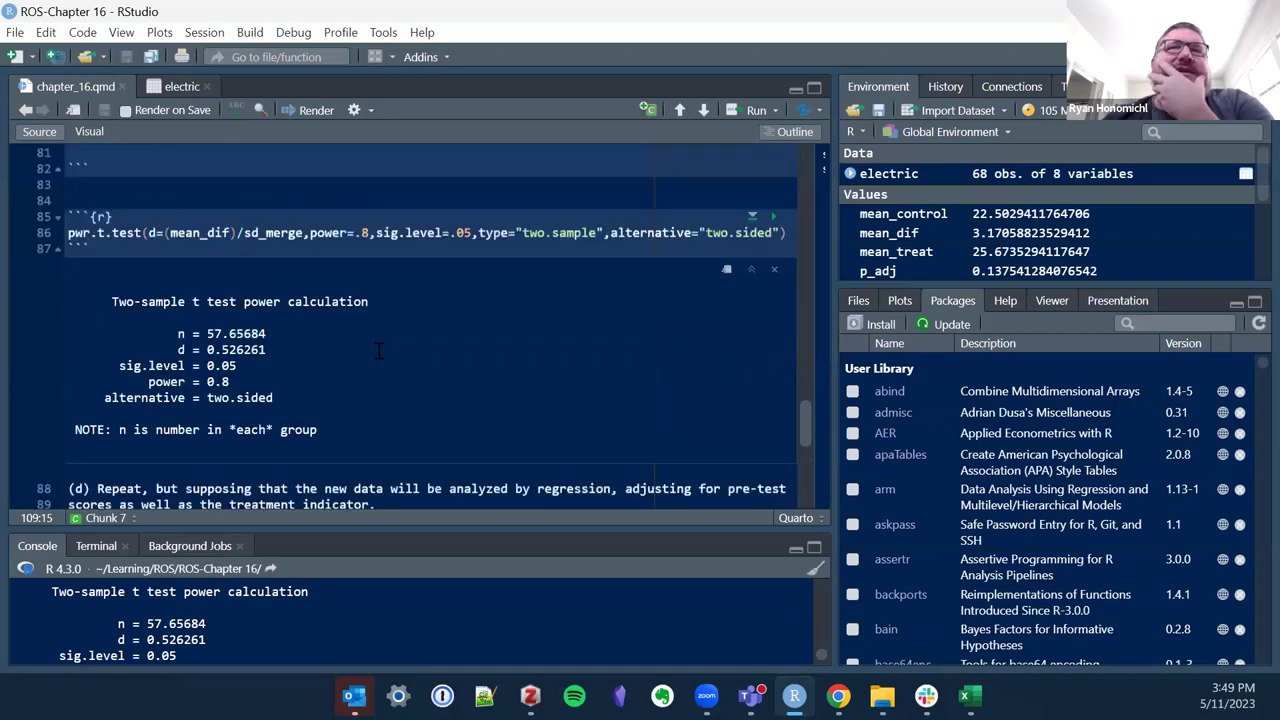
{"action": "scroll", "coordinate": [378, 345], "scroll_direction": "down", "scroll_amount": 2}
{"action": "scroll", "coordinate": [376, 345], "scroll_direction": "up", "scroll_amount": 2}
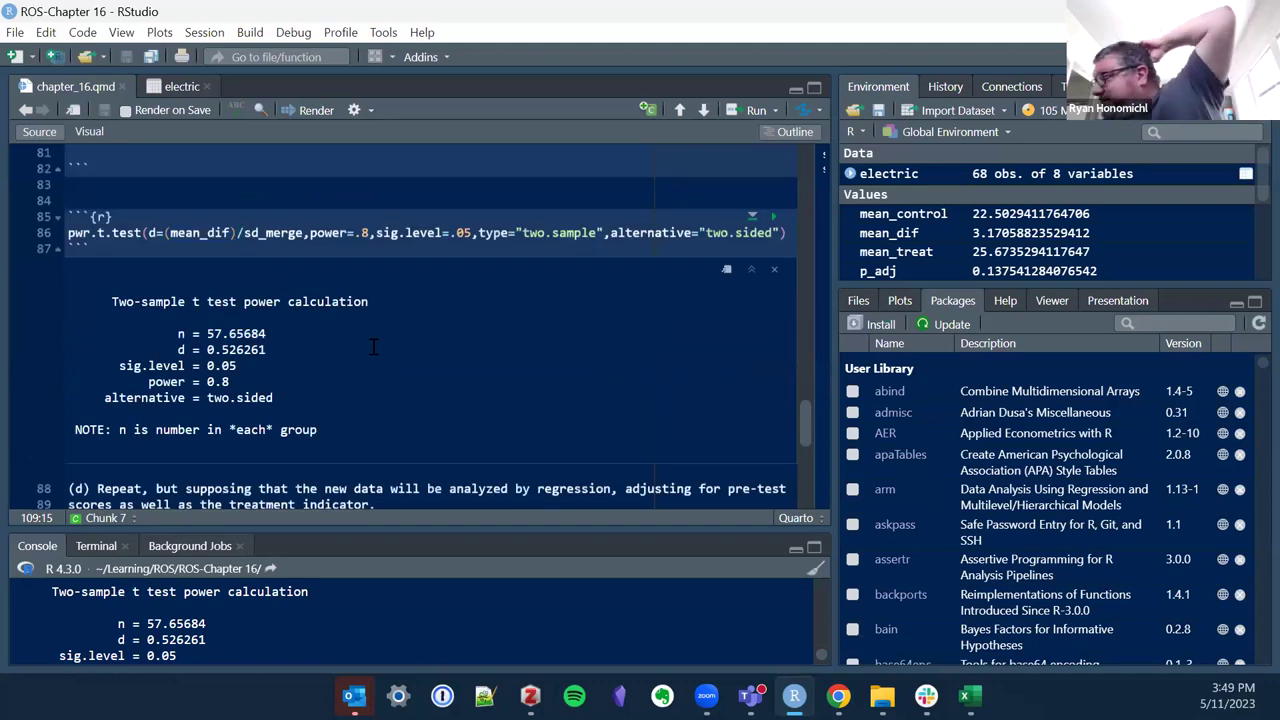
{"action": "scroll", "coordinate": [372, 346], "scroll_direction": "up", "scroll_amount": 4}
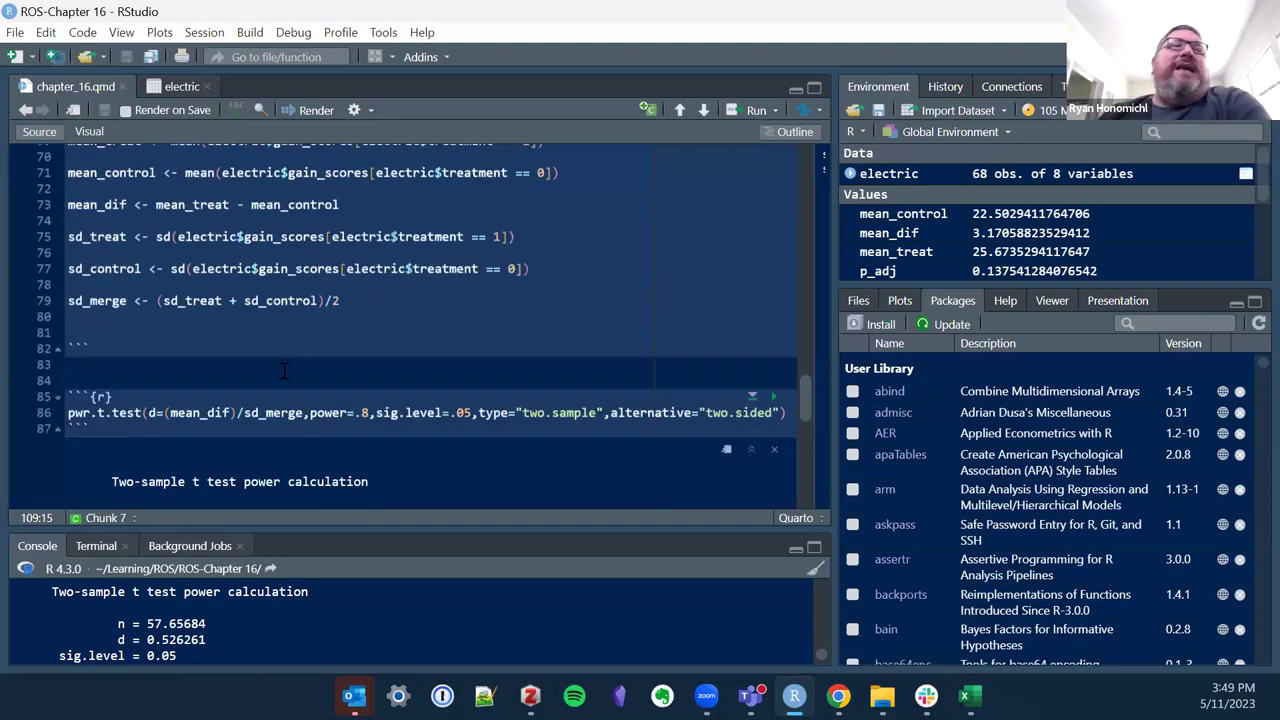
{"action": "left_click", "coordinate": [70, 412]}
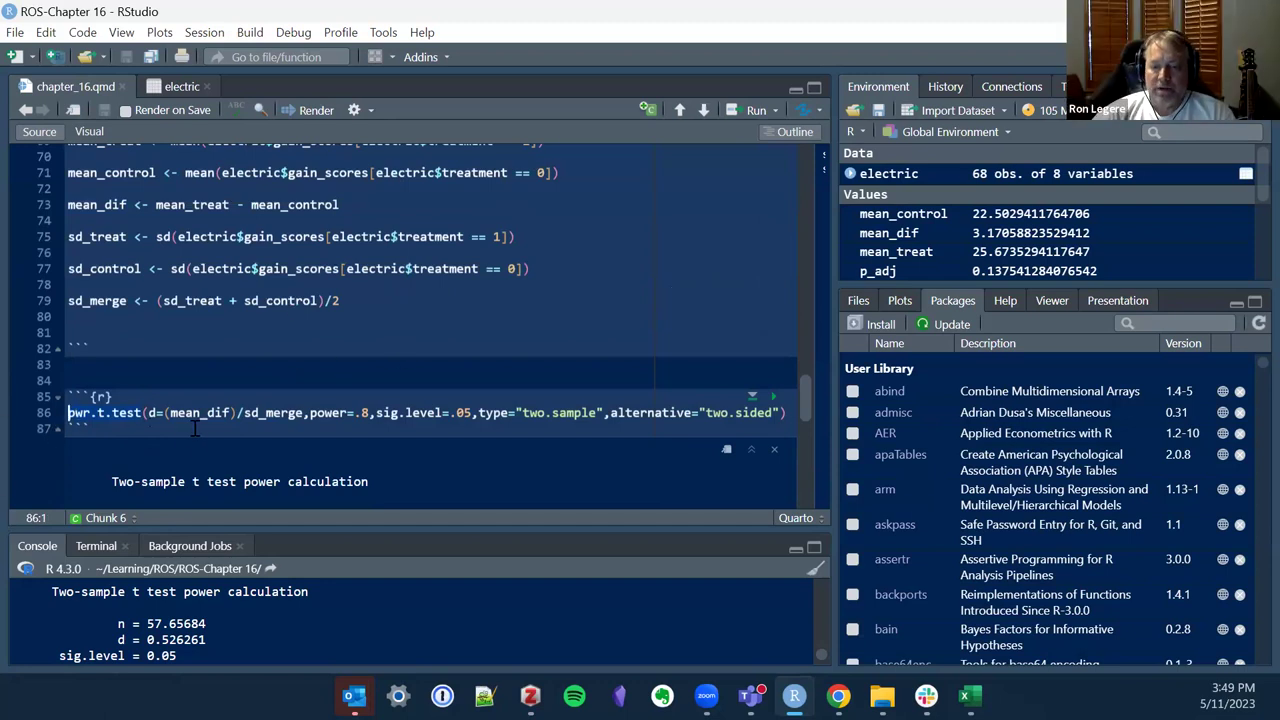
{"action": "scroll", "coordinate": [240, 250], "scroll_direction": "up", "scroll_amount": 15}
{"action": "scroll", "coordinate": [275, 218], "scroll_direction": "up", "scroll_amount": 3}
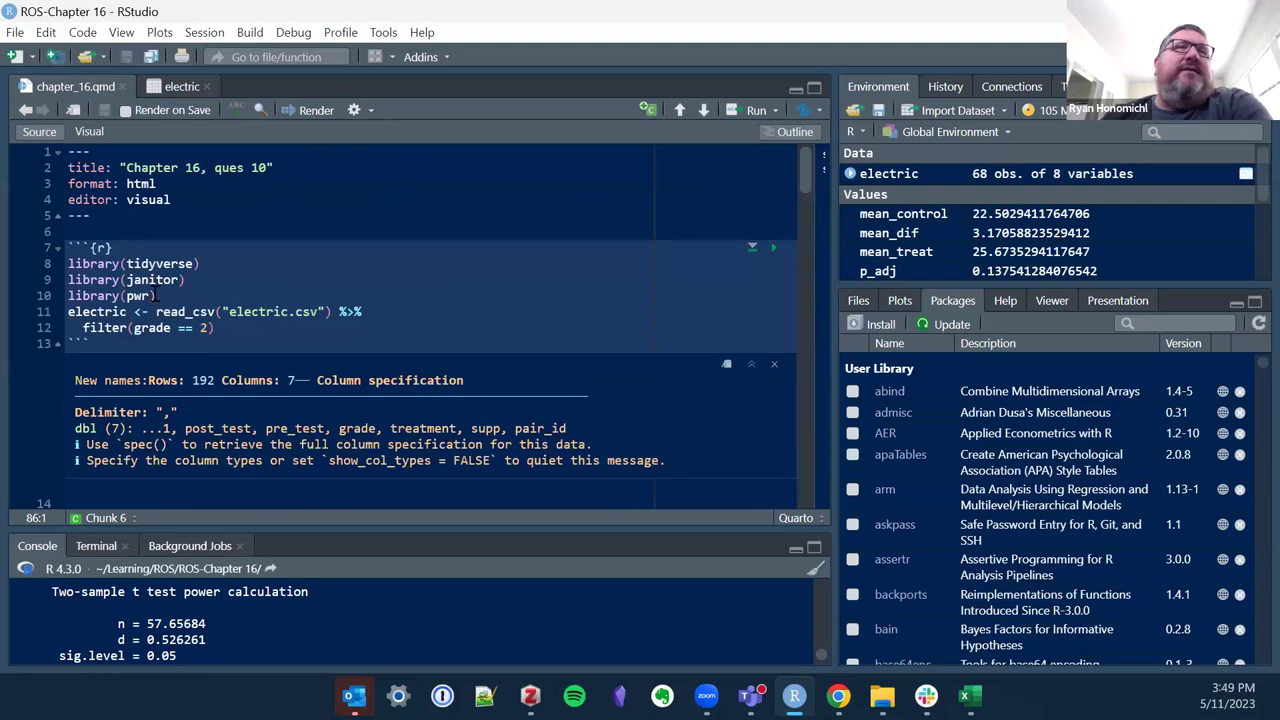
{"action": "scroll", "coordinate": [155, 292], "scroll_direction": "down", "scroll_amount": 10}
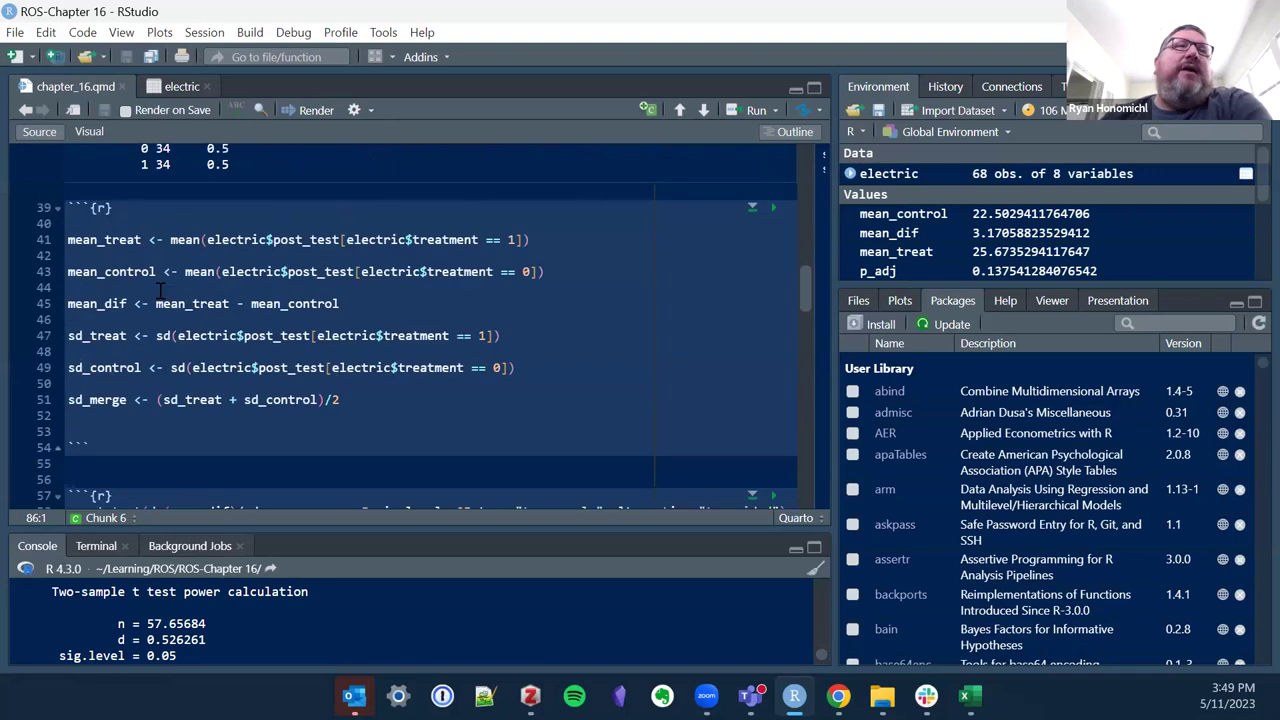
{"action": "scroll", "coordinate": [160, 290], "scroll_direction": "down", "scroll_amount": 4}
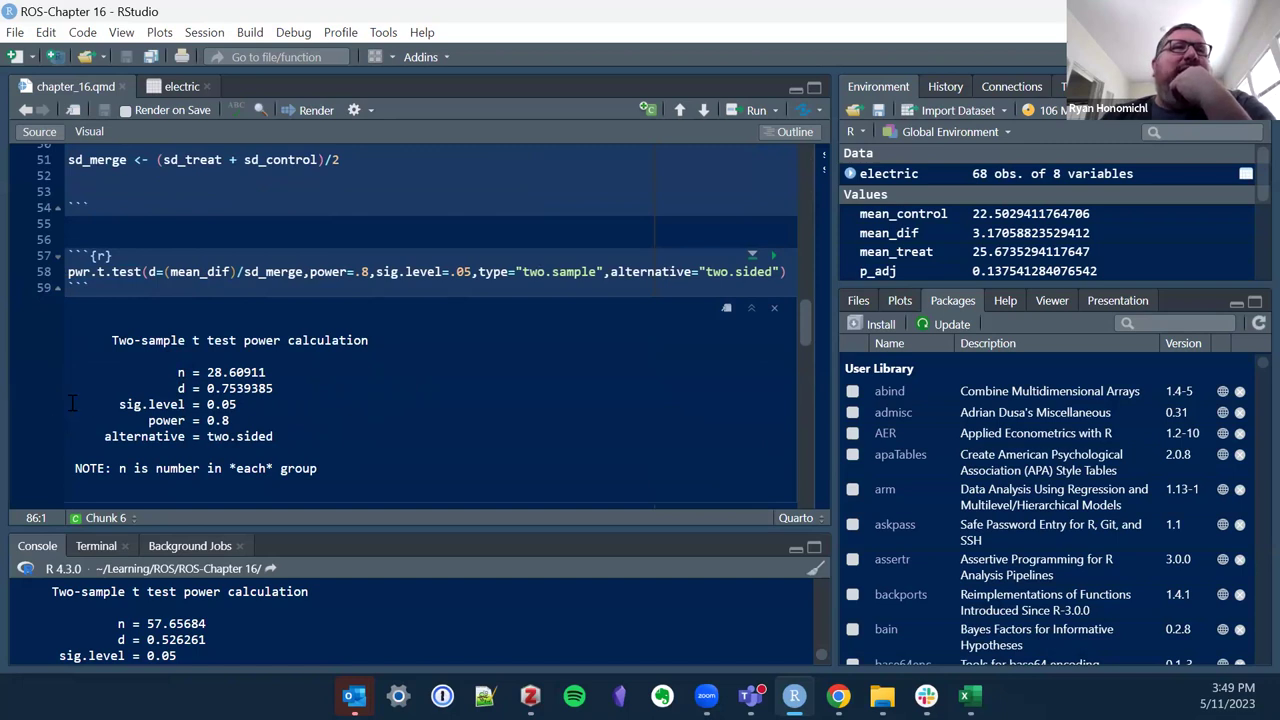
{"action": "scroll", "coordinate": [166, 297], "scroll_direction": "down", "scroll_amount": 3}
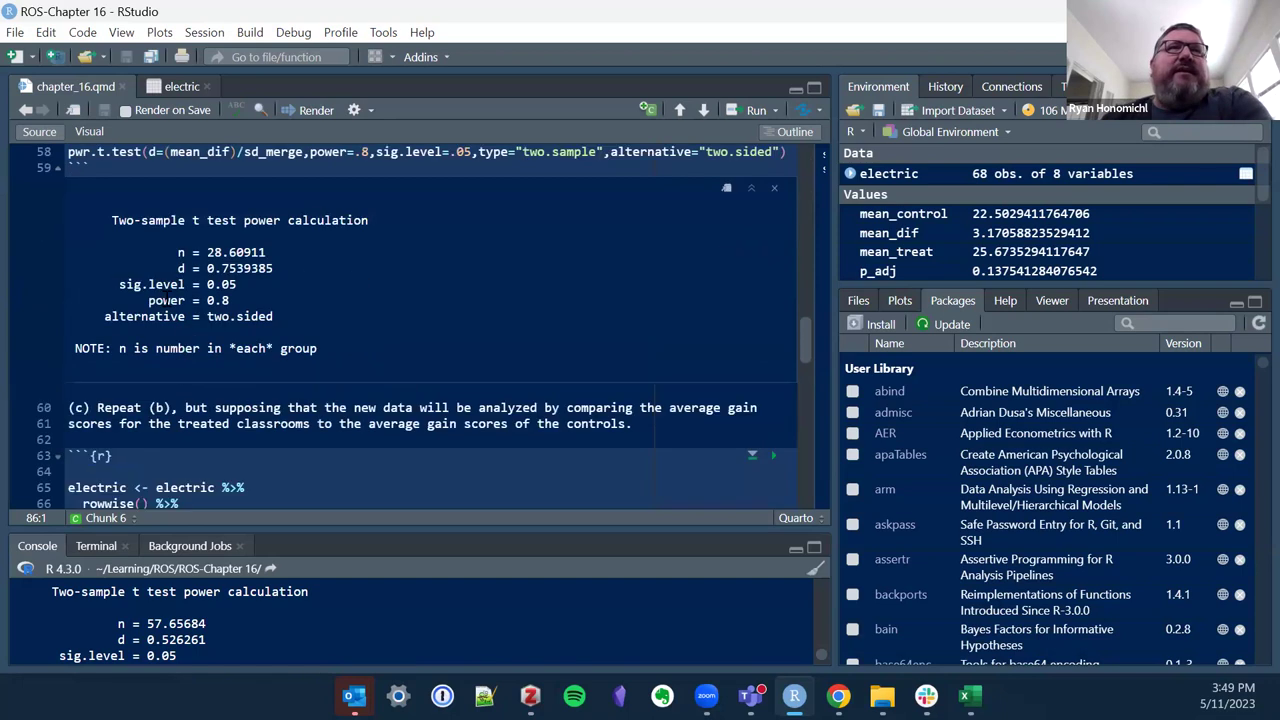
{"action": "scroll", "coordinate": [160, 316], "scroll_direction": "up", "scroll_amount": 5}
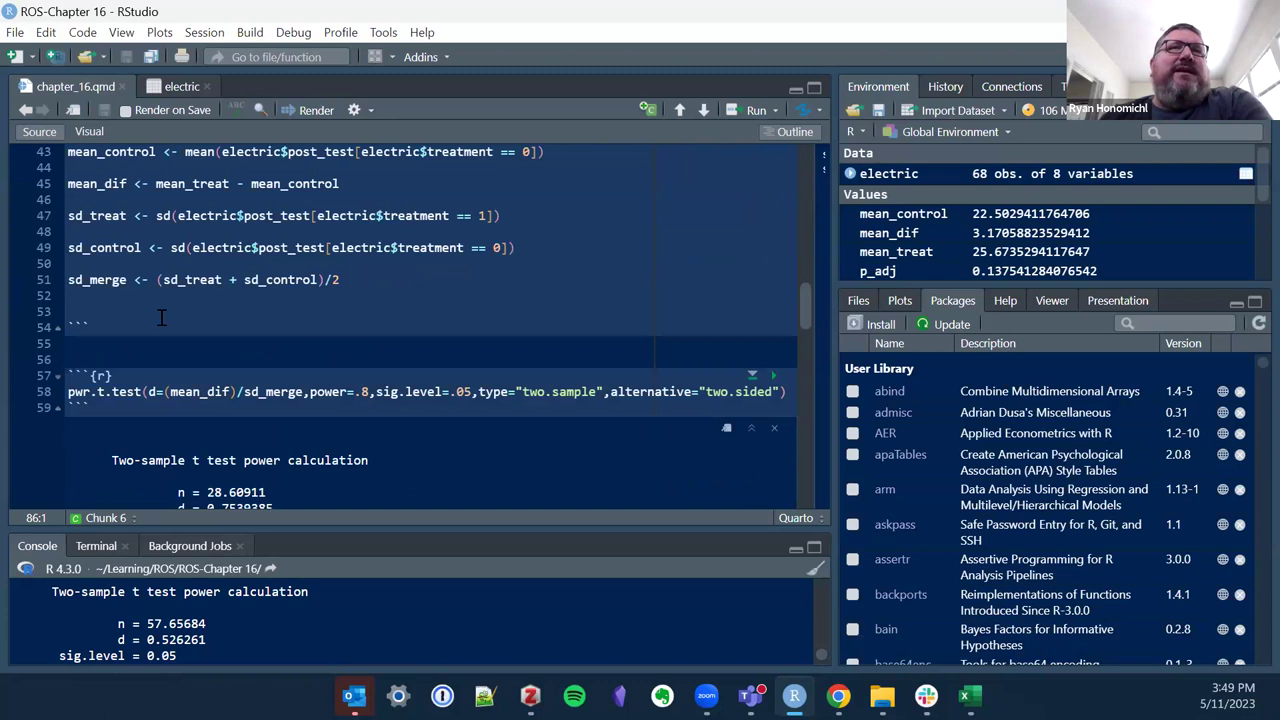
{"action": "scroll", "coordinate": [160, 316], "scroll_direction": "down", "scroll_amount": 1}
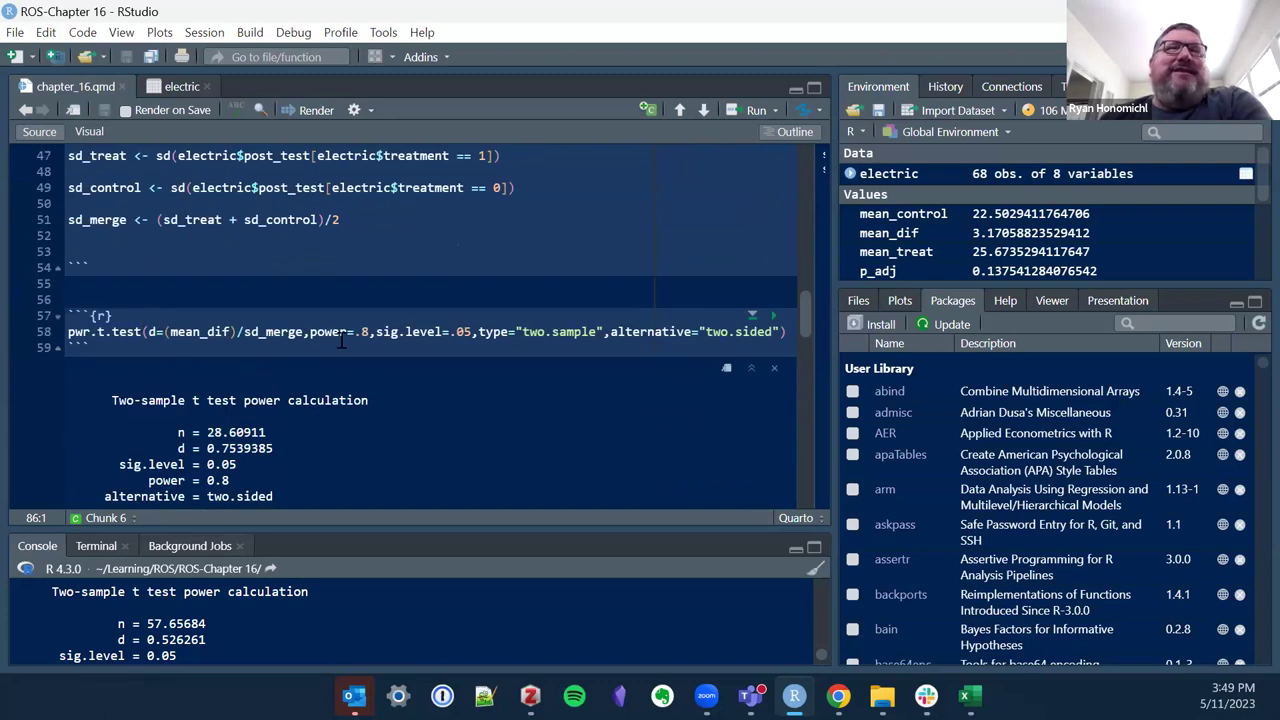